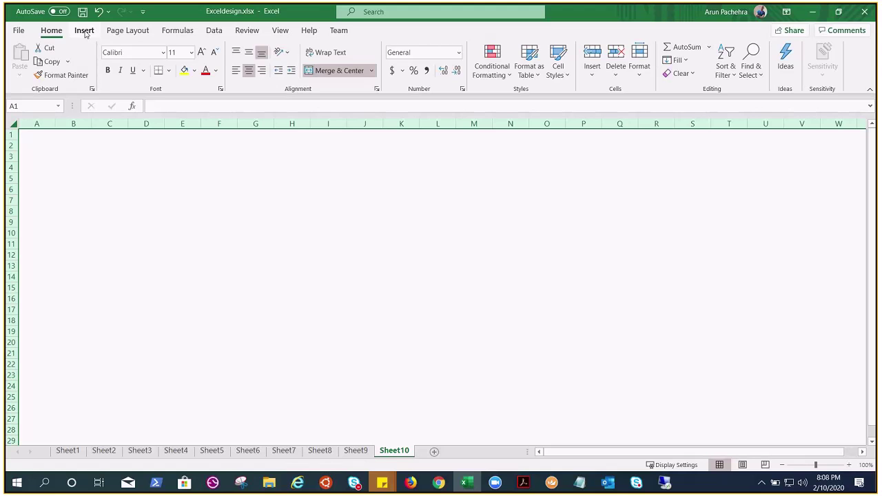
Insert a text box over about C4:F6 on Sheet10 and fill it with "On -premisses"
left_click(85, 31)
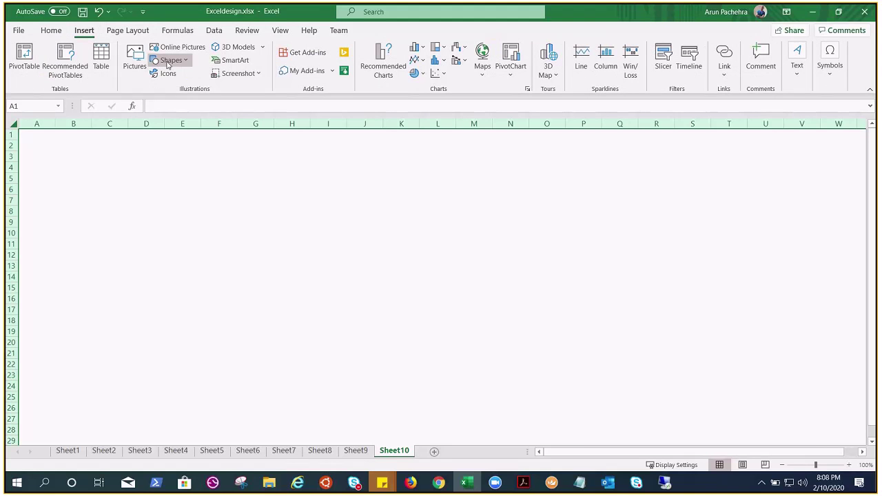
left_click(168, 60)
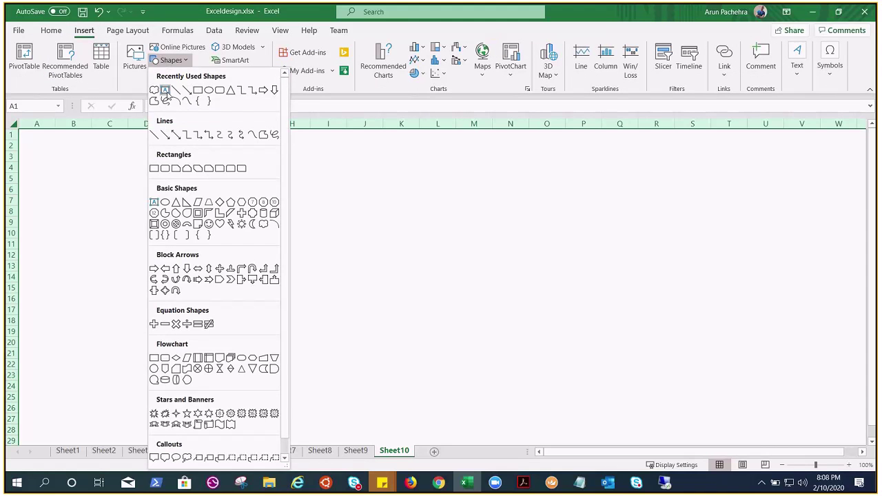
left_click(165, 91)
left_click_drag(115, 164, 225, 194)
type("On")
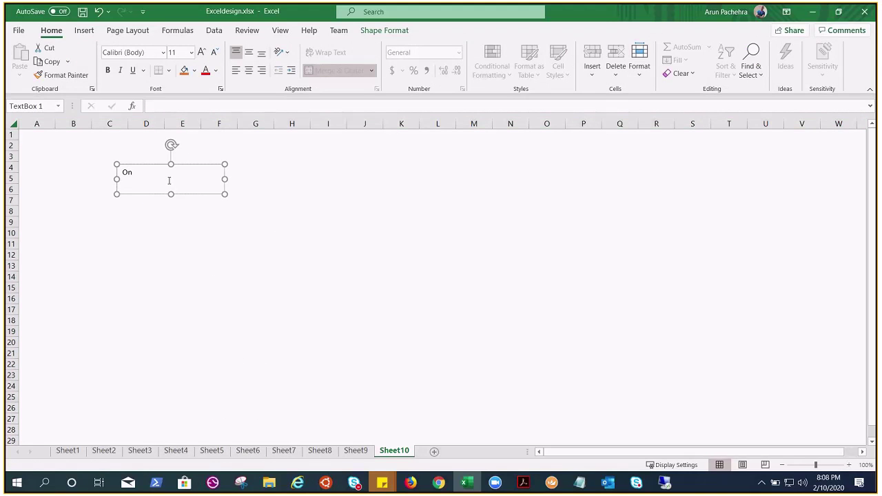
type(" -premisses")
key("Escape")
key("Escape")
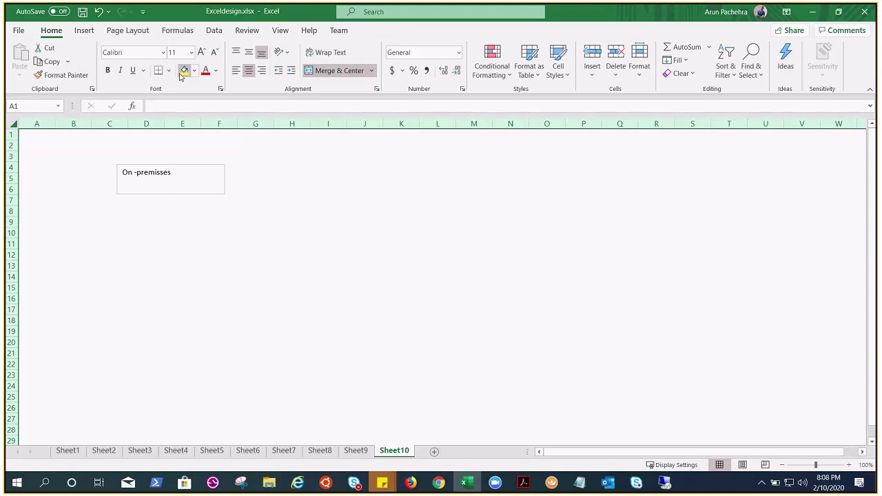
Insert a second text box over about P4:S7 containing the label "Azure"
left_click(84, 31)
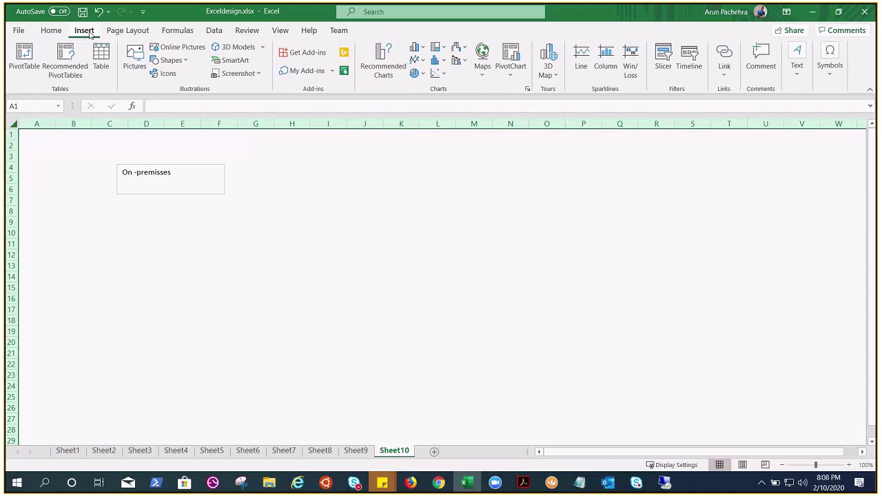
left_click(186, 61)
left_click(154, 197)
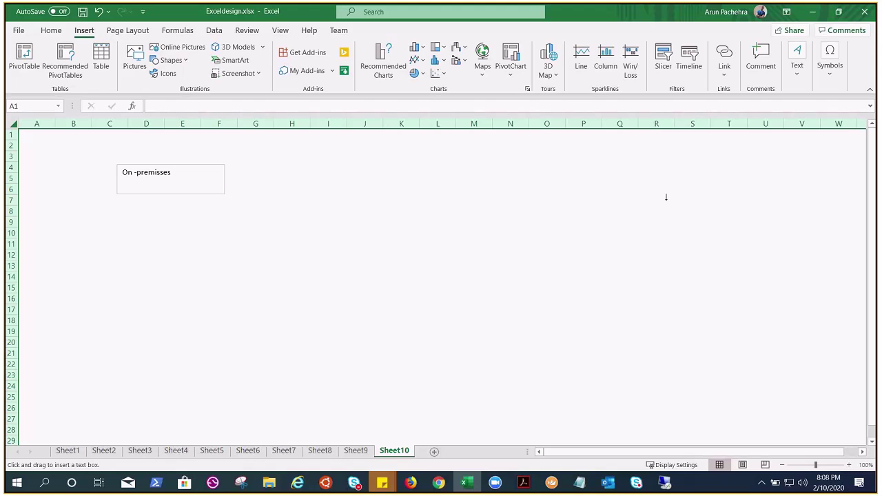
left_click_drag(593, 167, 708, 197)
type("Azure")
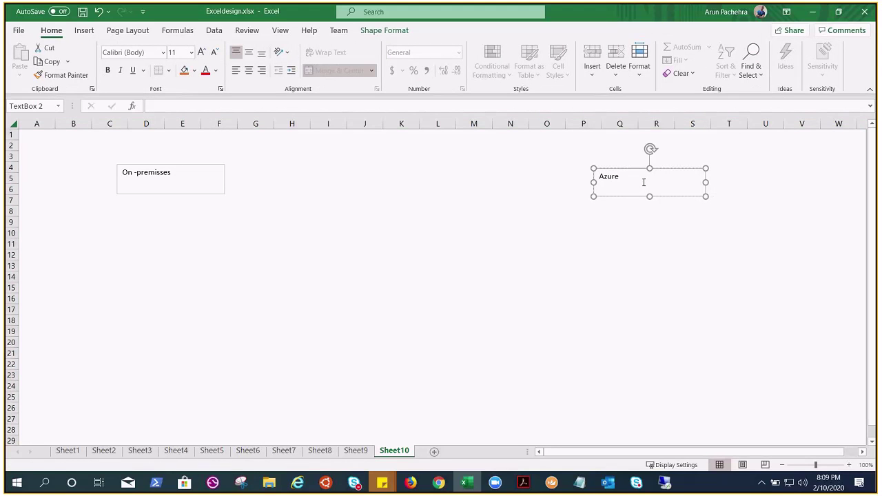
key("Escape")
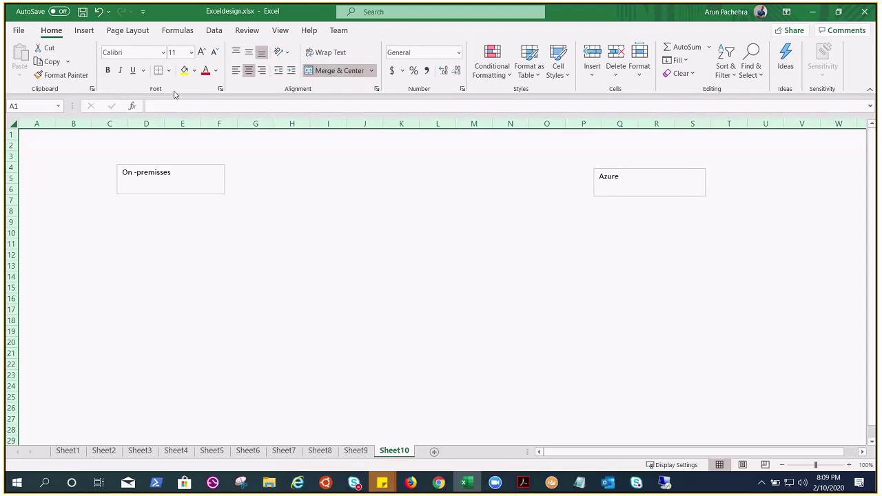
Draw a rectangle about 0.77" high and 0.93" wide below the On -premisses box, listing C:\ and D:\ on separate lines
left_click(85, 31)
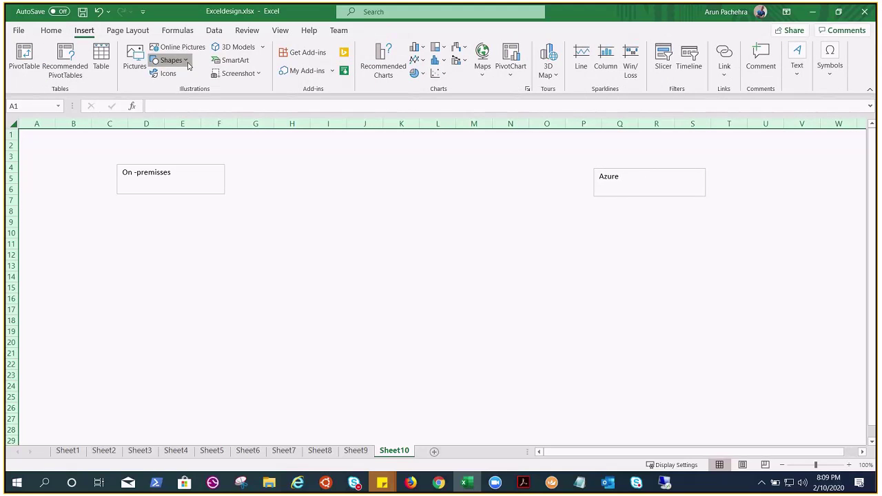
left_click(171, 60)
left_click(198, 91)
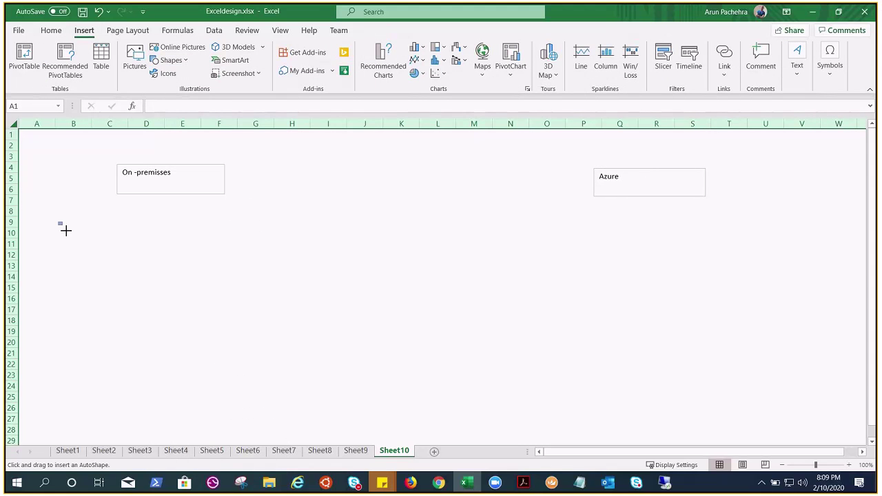
left_click_drag(58, 222, 109, 264)
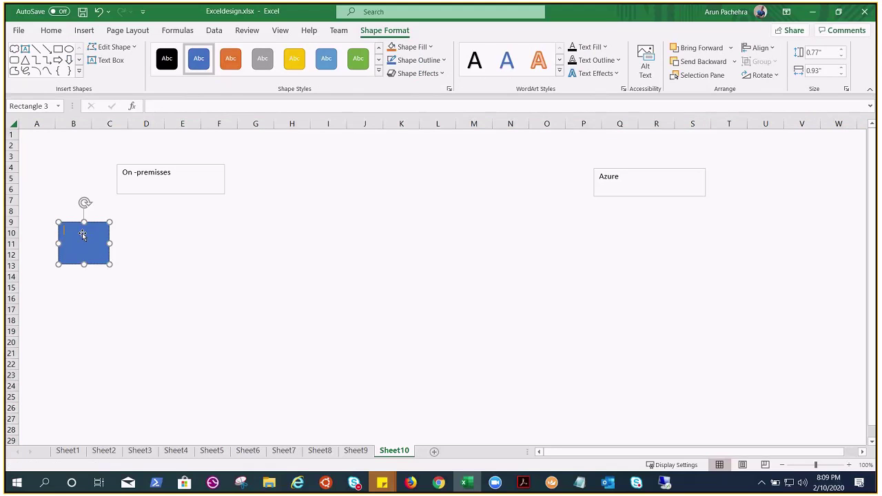
type("O:\\")
type("D:\\")
left_click(114, 254)
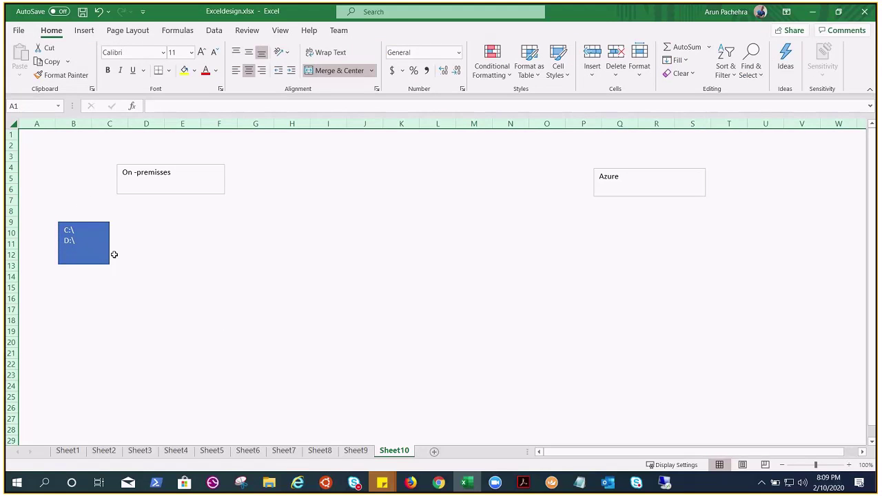
Duplicate the C:\ D:\ rectangle so two identical drive boxes sit side by side under the On -premisses label
left_click(86, 248)
left_click_drag(86, 248, 159, 249)
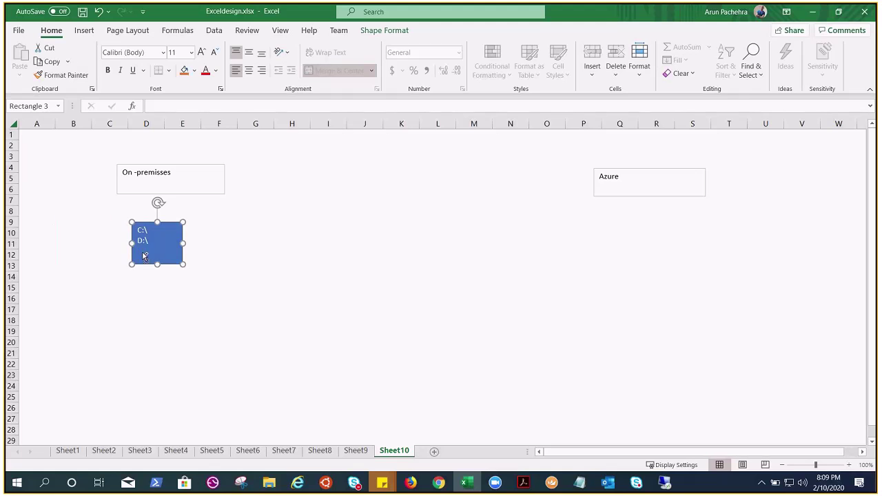
left_click_drag(151, 252, 82, 254)
key("Escape")
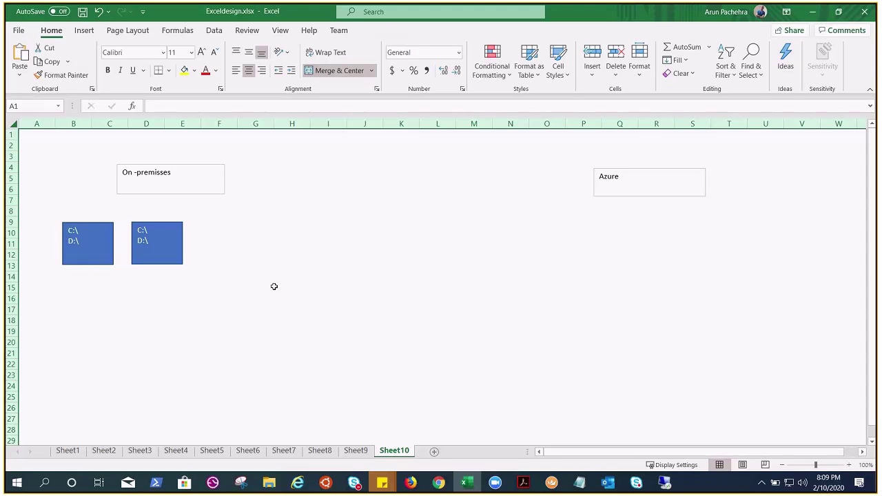
Draw a right brace in columns G to H, spanning about rows 3 to 19, beside the on-premises group
left_click(84, 31)
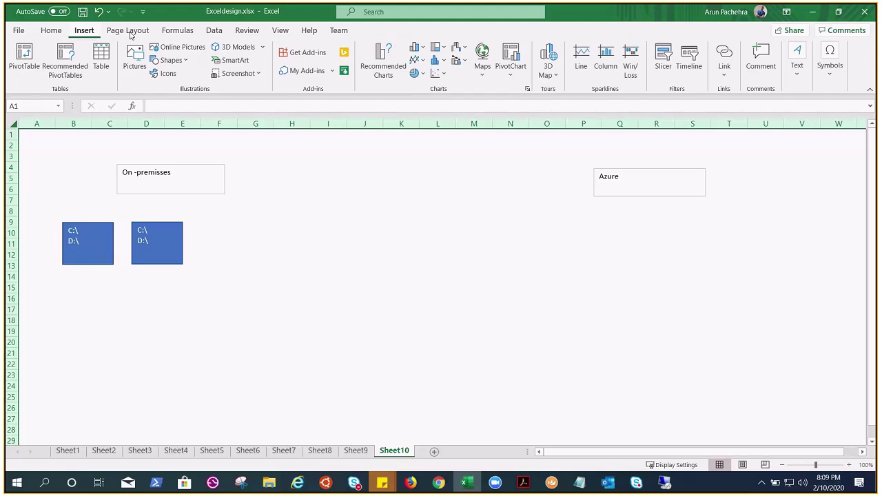
left_click(169, 60)
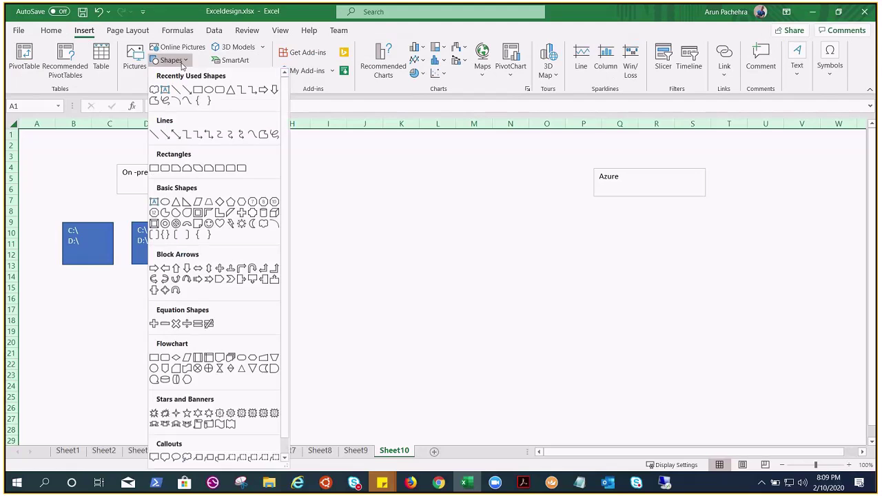
left_click(211, 102)
left_click_drag(270, 156, 301, 335)
key("Escape")
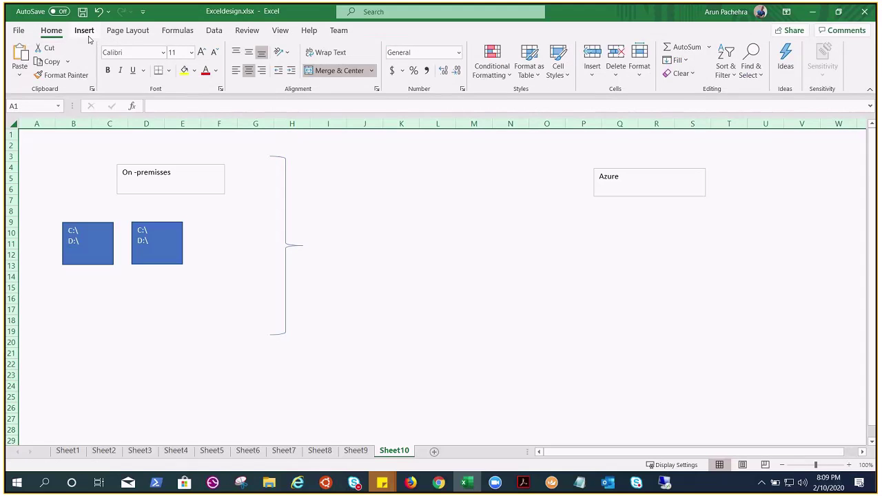
Draw a rectangle about 1.08" high and 1.93" wide beside the right brace's point, in columns I to L
left_click(84, 30)
left_click(171, 59)
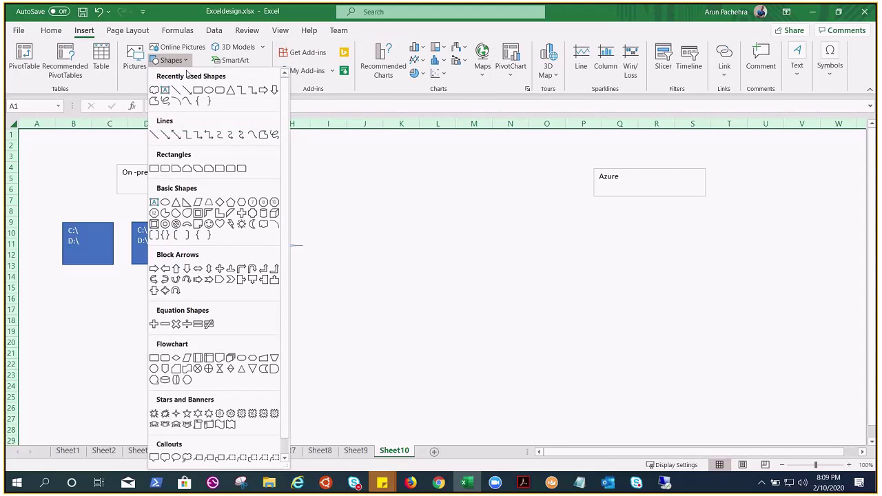
left_click(198, 91)
left_click_drag(324, 222, 430, 282)
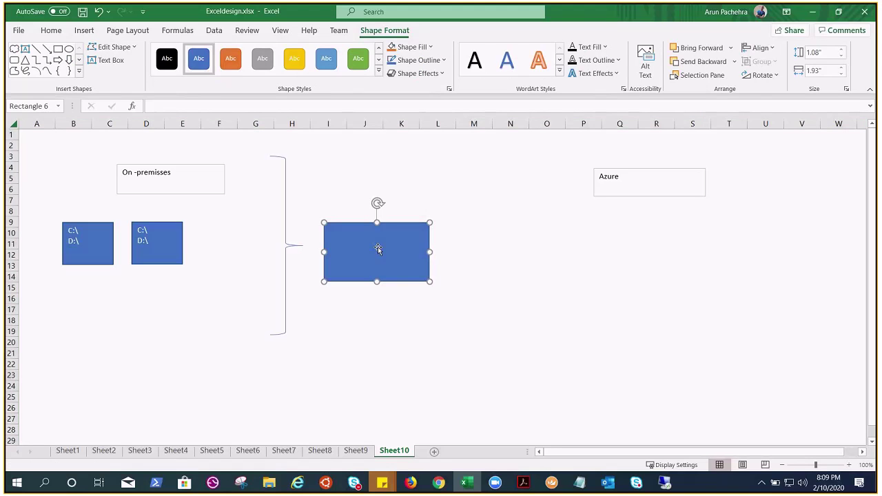
Label the middle rectangle "Replicated via Block level based Replication tool"
left_click(377, 248)
type("Replicat")
type("ed")
type(" vis")
type("a Bloc")
type("k level based")
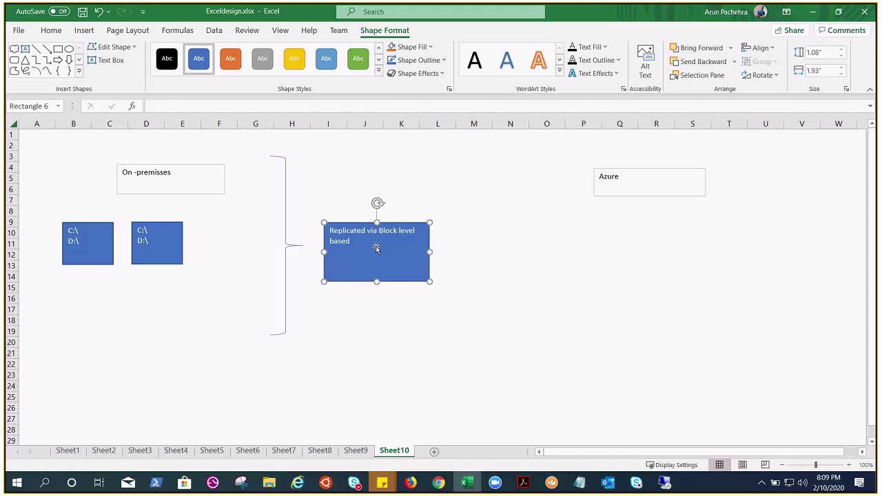
type(" Replication tool")
key("Escape")
key("Escape")
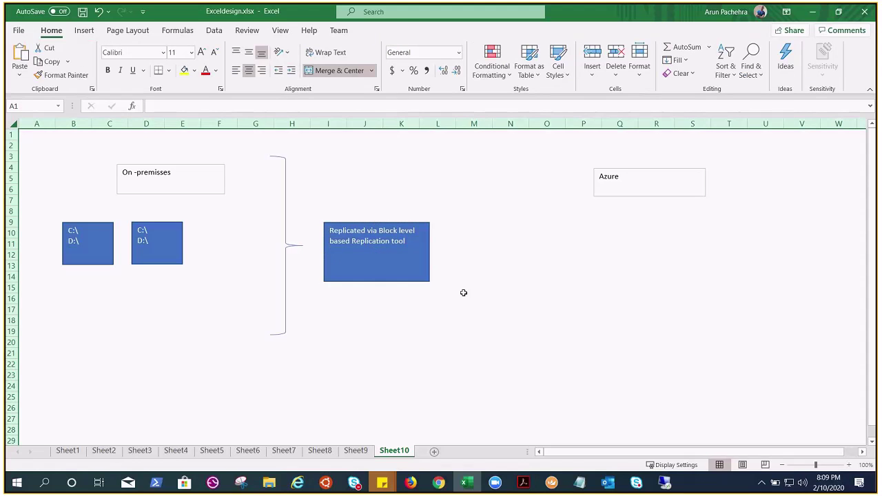
Copy both C:\ D:\ rectangles from the on-premises group and place the copies side by side under the Azure label
left_click_drag(167, 247, 596, 251)
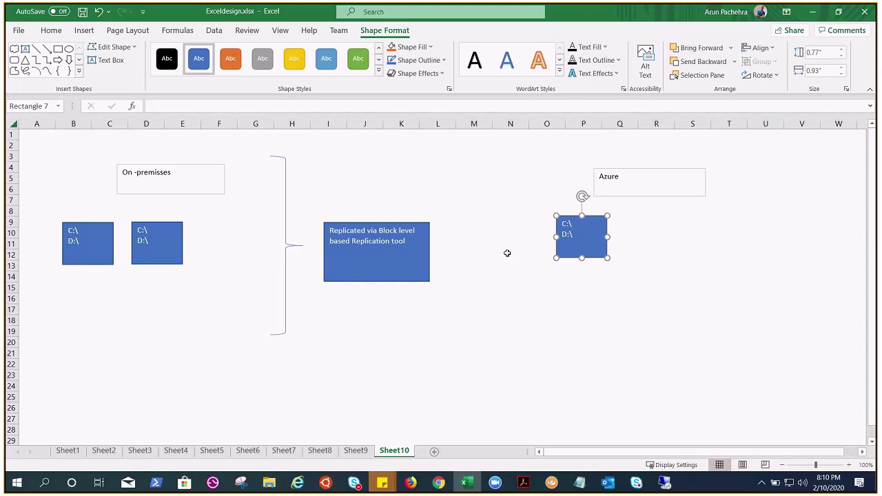
left_click(93, 243)
left_click_drag(92, 244, 667, 234)
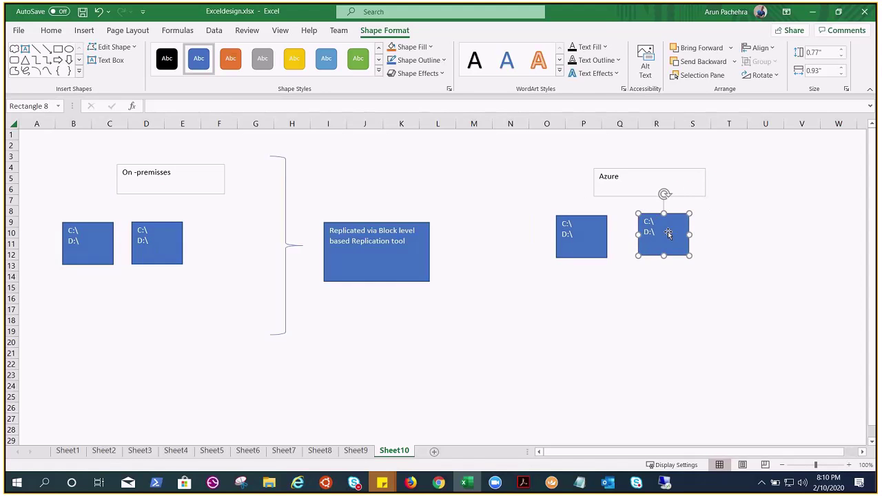
left_click(623, 321)
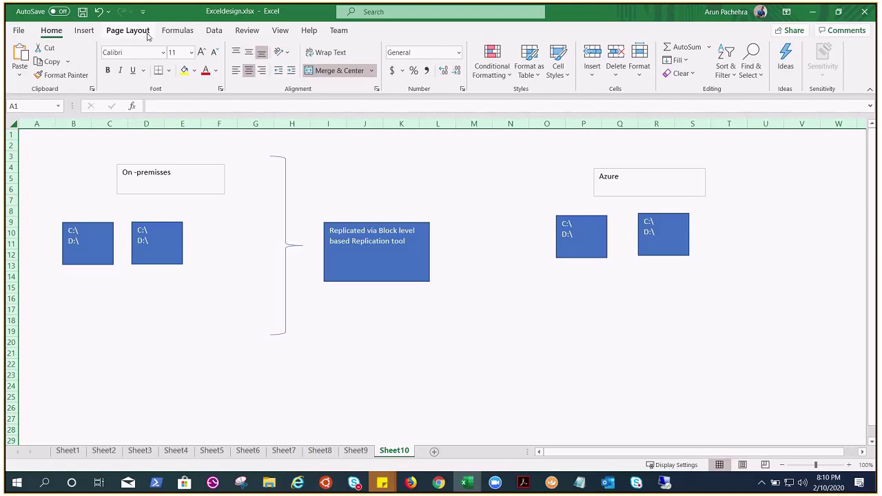
Draw a left brace about 3.68" high and 0.81" wide between the replication box and the Azure group
left_click(84, 30)
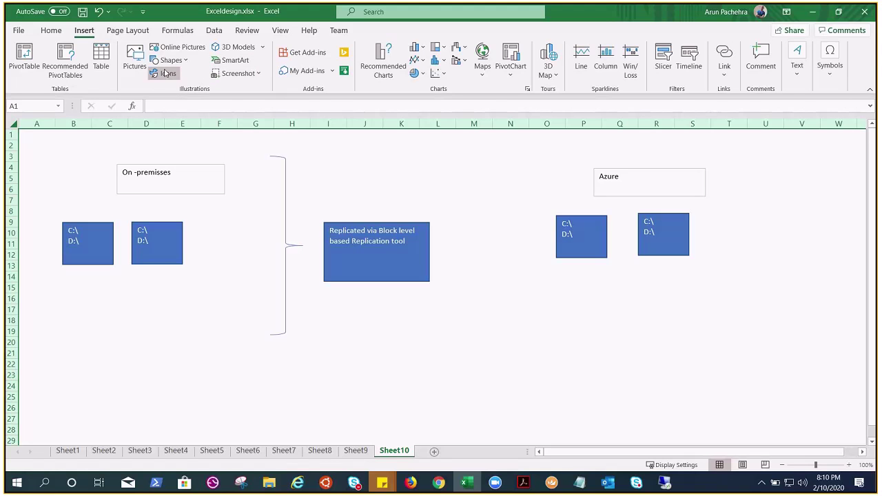
left_click(181, 63)
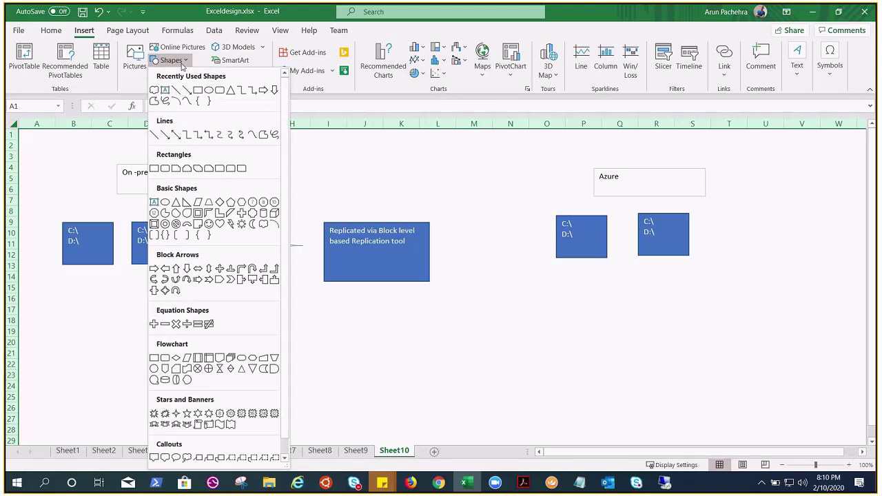
left_click(208, 100)
left_click_drag(517, 156, 495, 358)
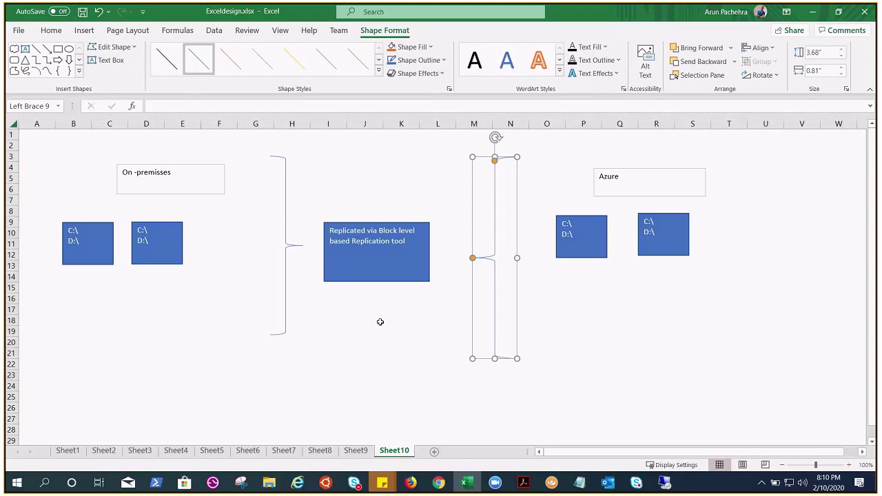
key("Escape")
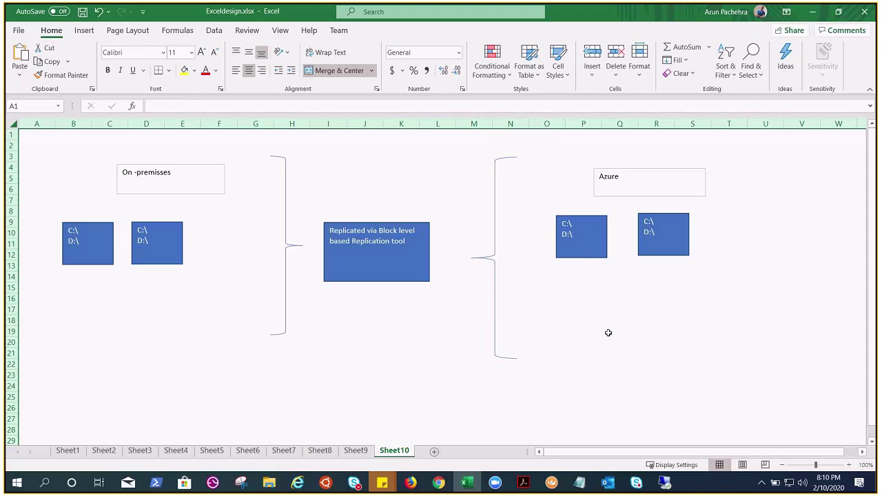
Add E:\ as a third line in the first drive box under Azure
left_click(586, 246)
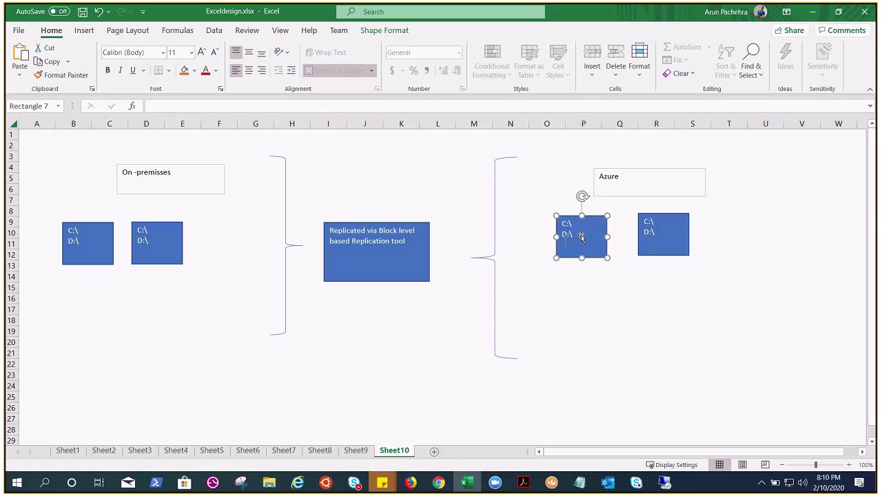
type("E:\\")
key("Escape")
key("Escape")
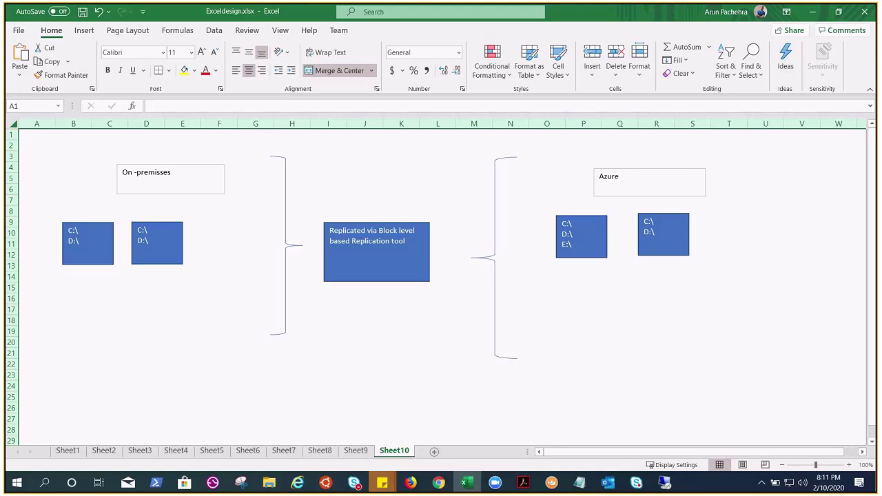
Switch to the 40.78.69.135 Remote Desktop session and examine its drives, selecting New Volume (E:)
key("alt+Tab")
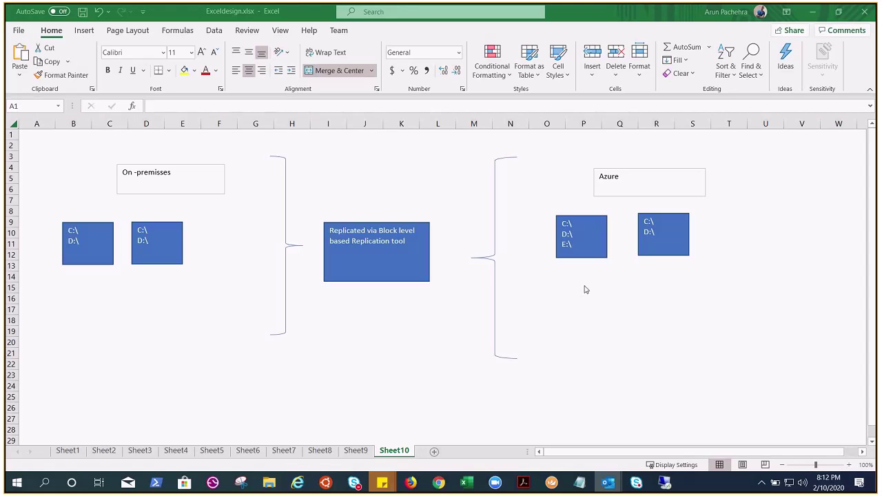
mouse_move(664, 482)
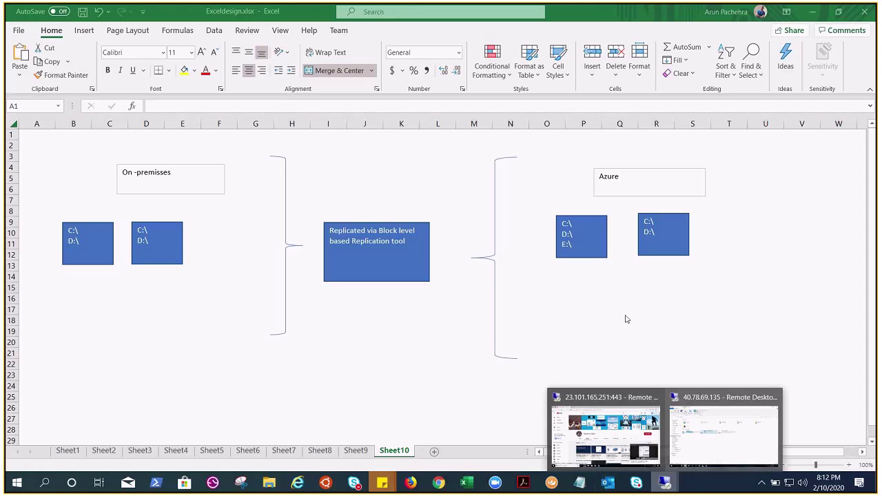
left_click(738, 433)
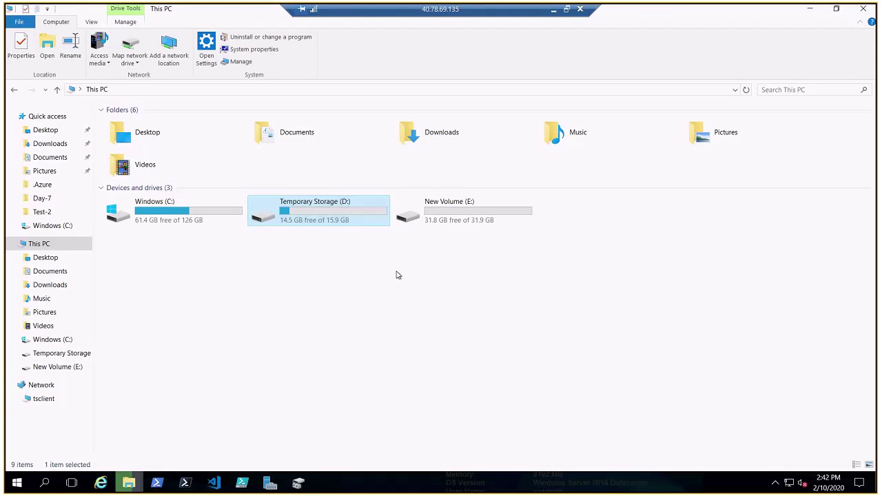
left_click(396, 275)
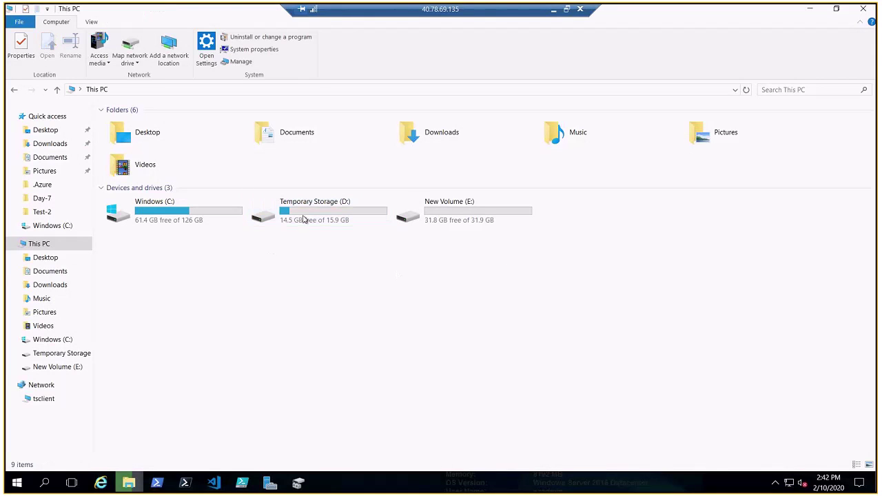
left_click(485, 219)
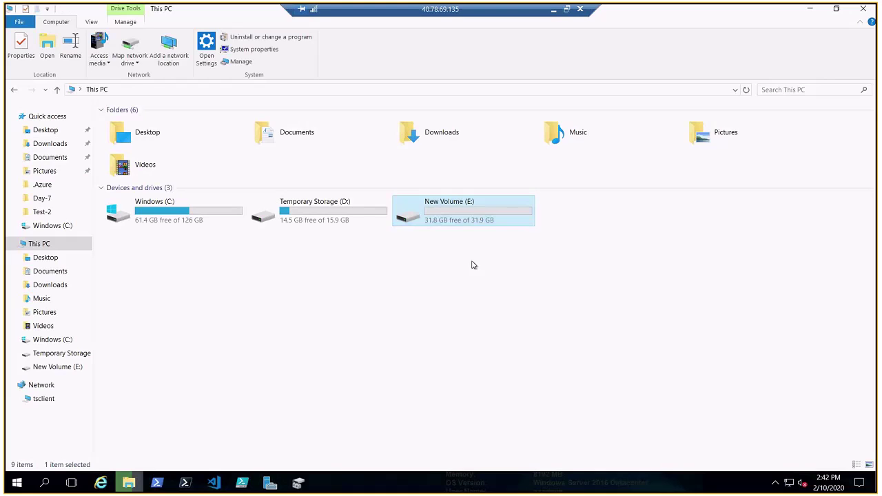
Look through the contents of New Volume (E:) and return to the This PC overview
double_click(466, 211)
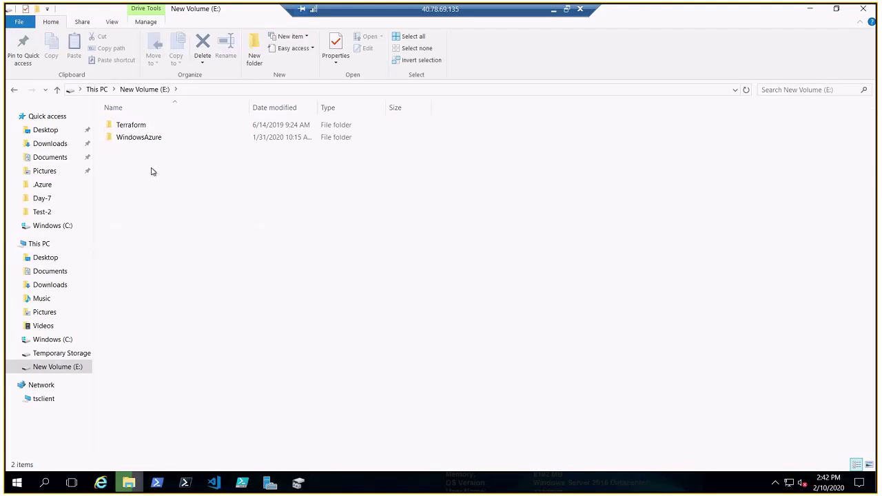
left_click(93, 92)
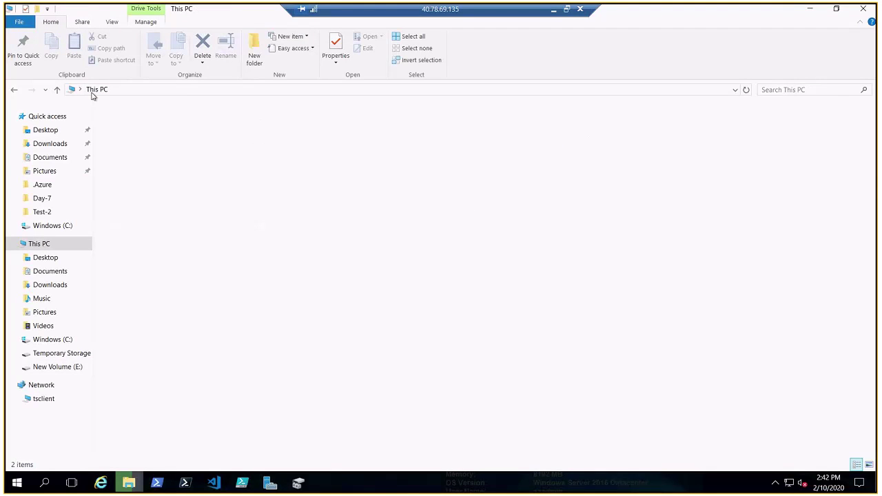
left_click(333, 273)
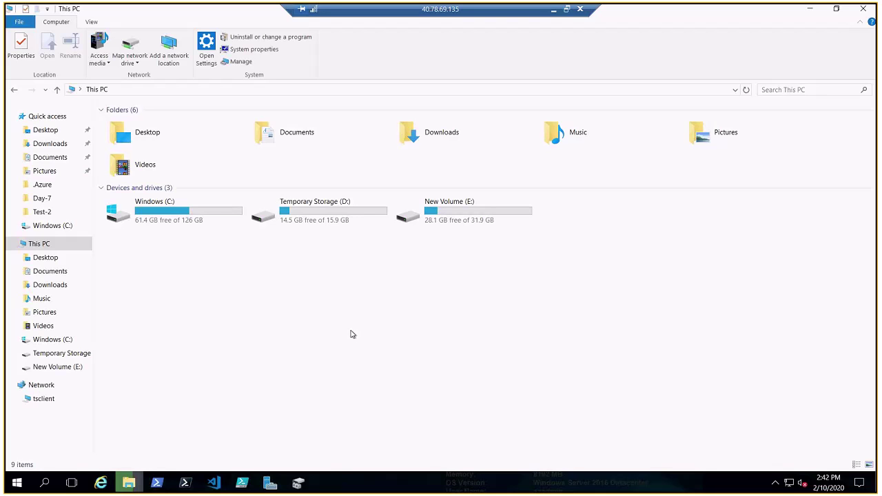
Try to change the Temporary Storage (D:) volume's drive letter to O in Disk Management, and close Disk Management
left_click(298, 482)
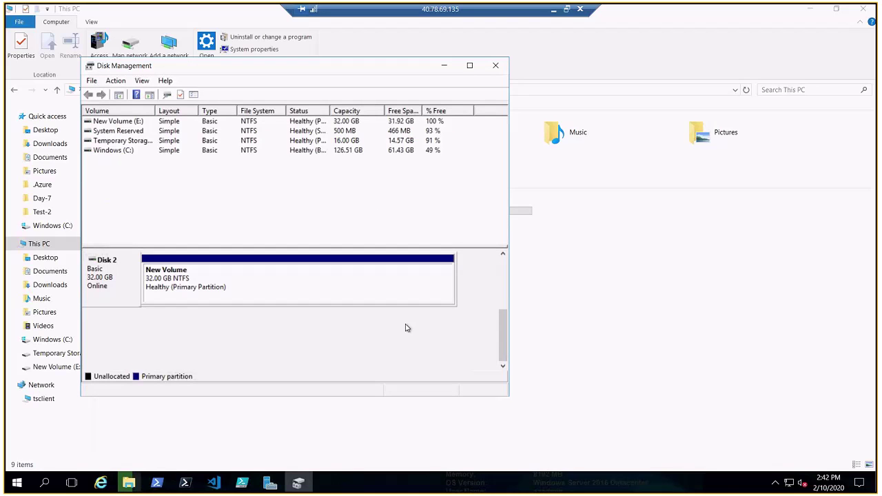
left_click(134, 142)
right_click(134, 144)
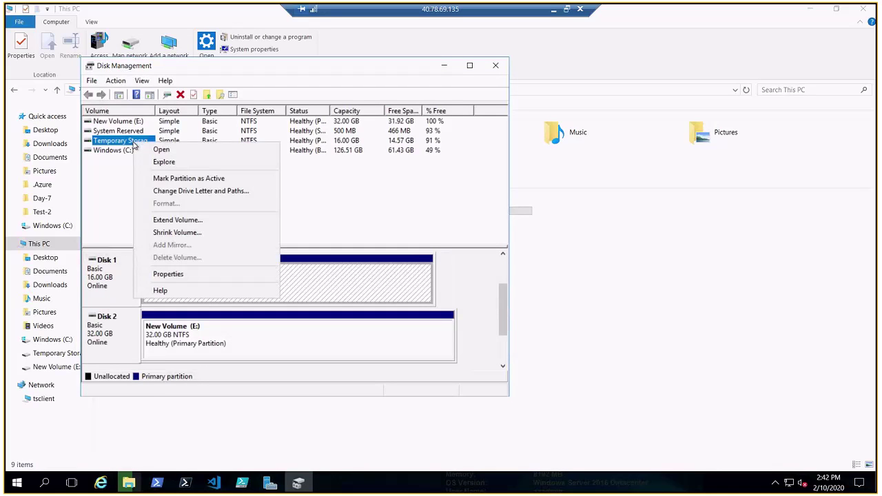
left_click(210, 192)
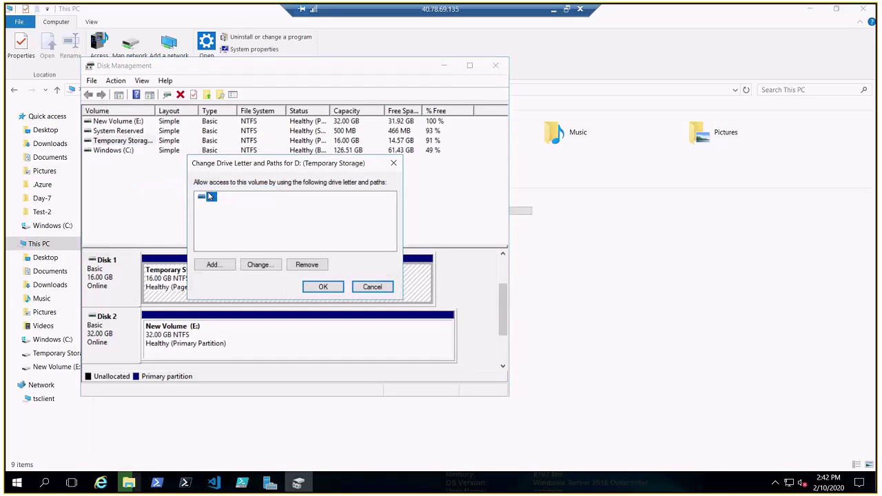
left_click(261, 265)
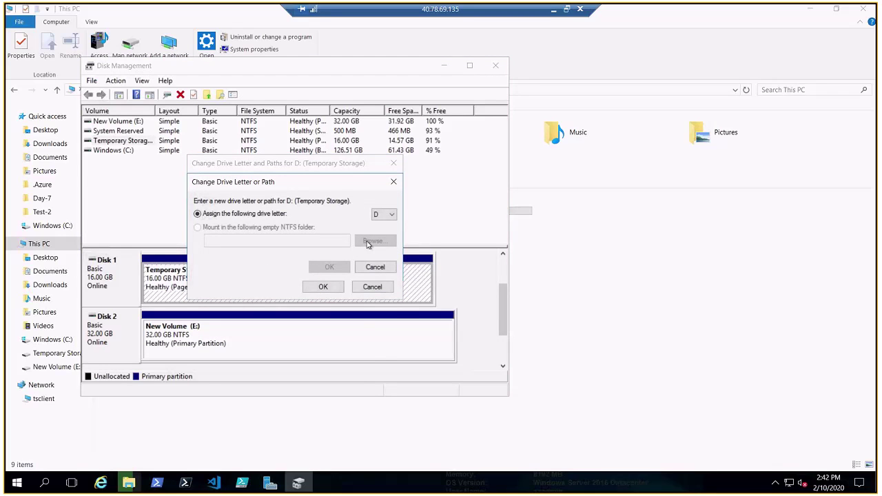
left_click(384, 215)
left_click(384, 315)
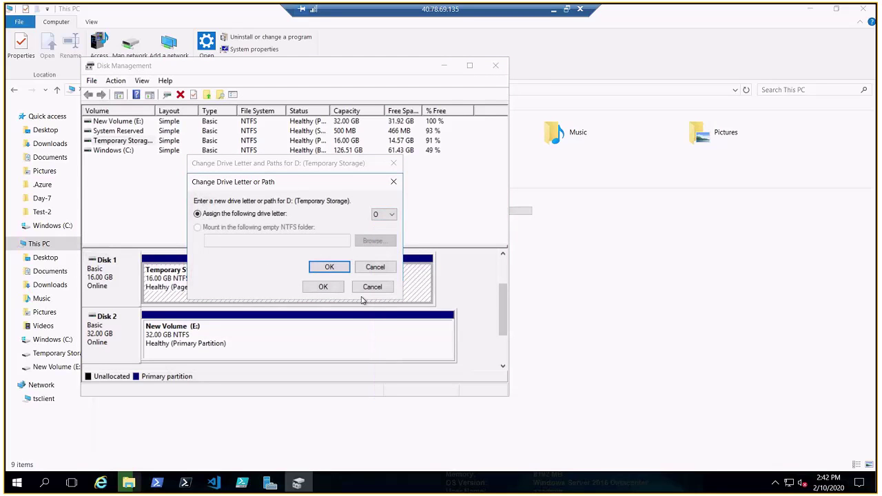
left_click(330, 271)
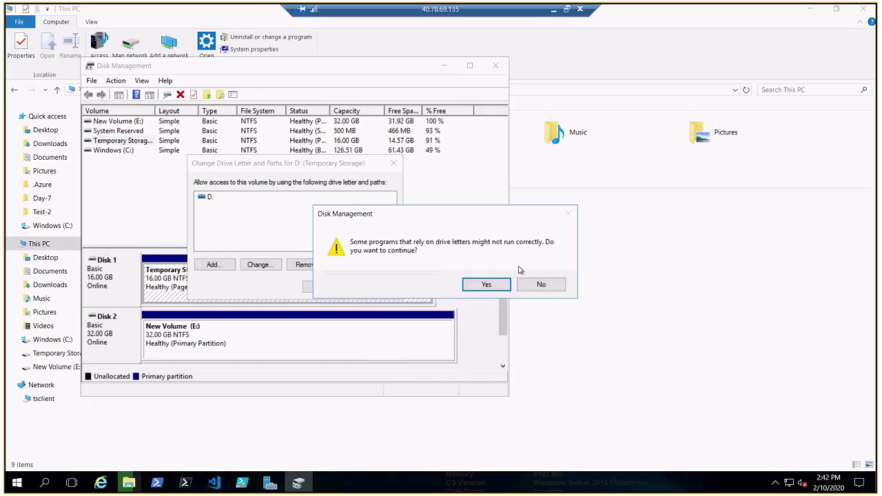
left_click(486, 285)
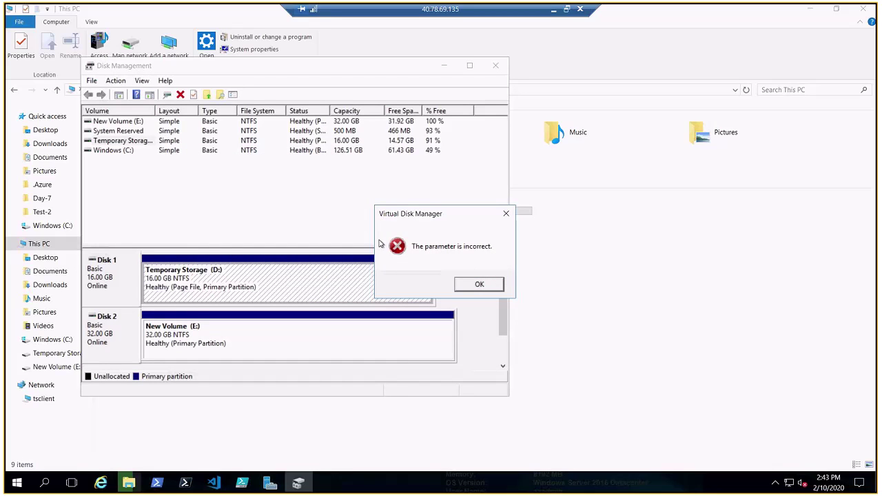
left_click(507, 215)
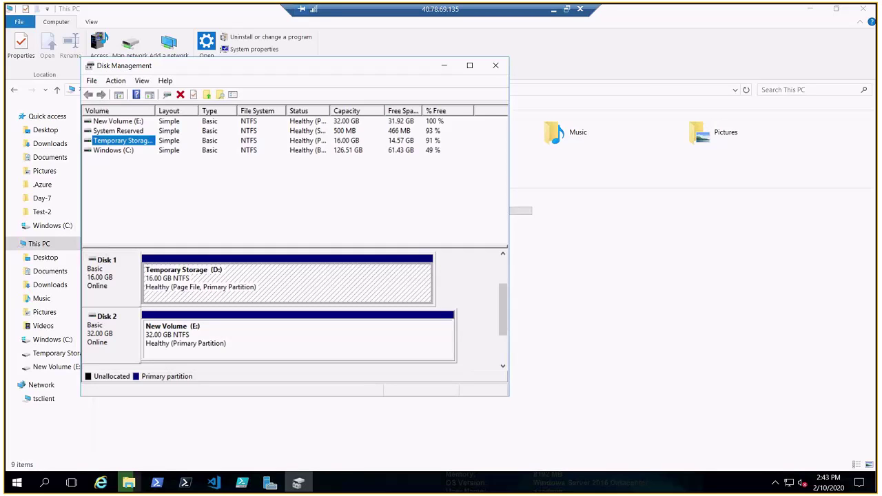
left_click(496, 65)
left_click(496, 65)
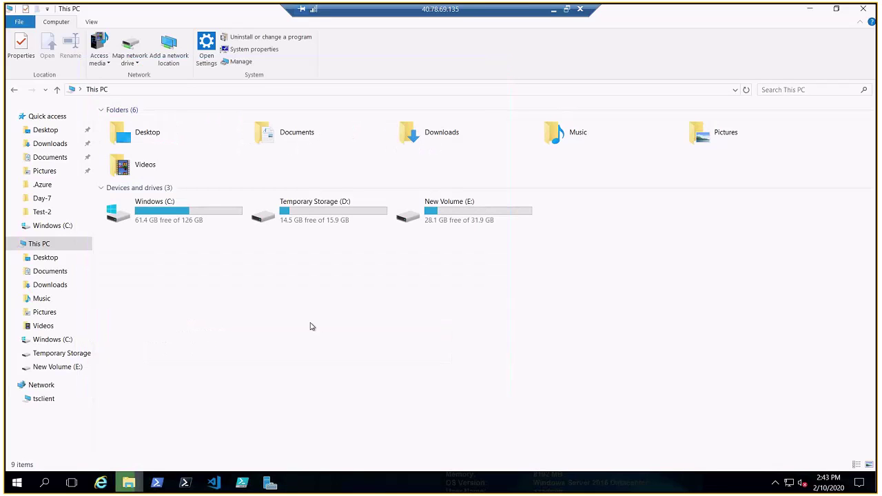
Open the server's virtual memory settings and give the C: Windows drive a system managed paging file
right_click(51, 246)
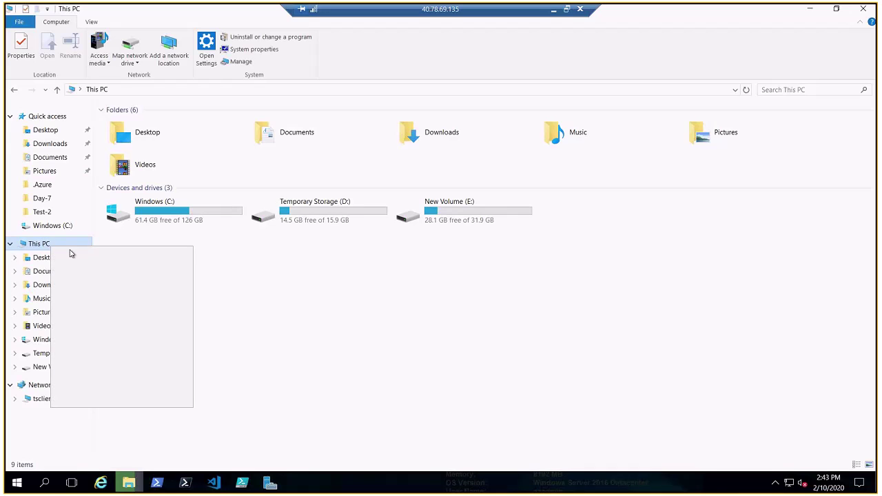
left_click(101, 401)
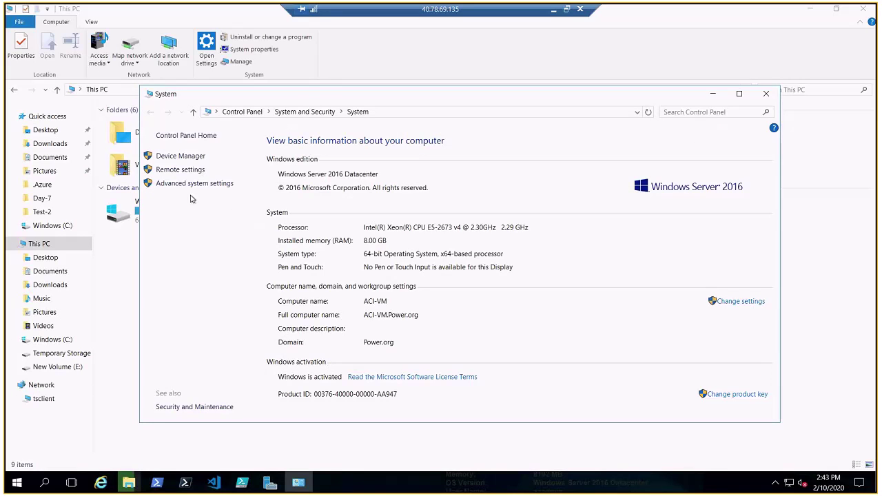
left_click(192, 185)
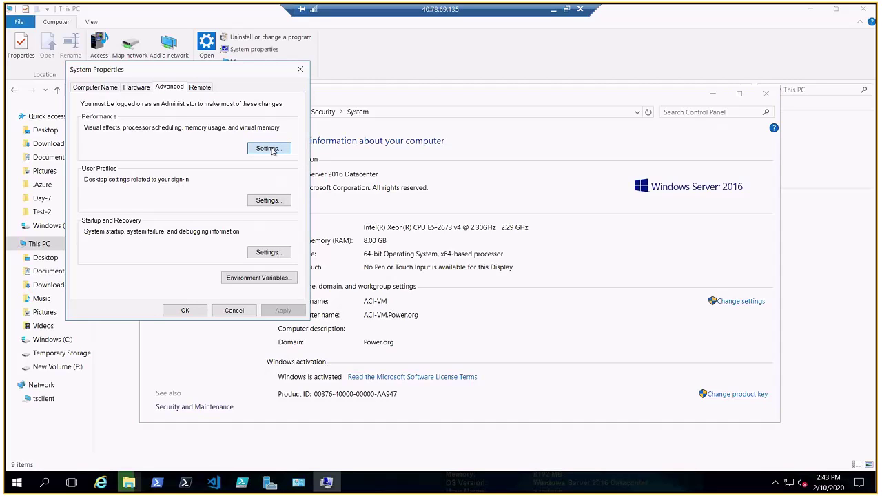
left_click(268, 149)
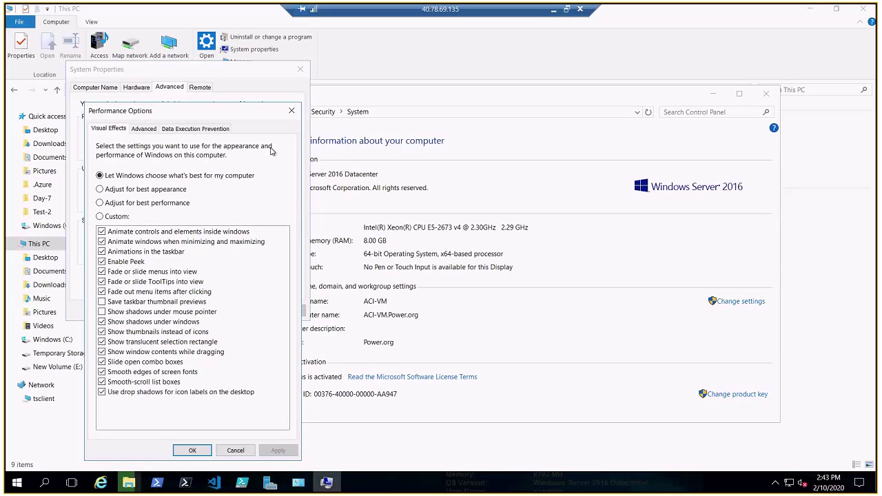
left_click(144, 130)
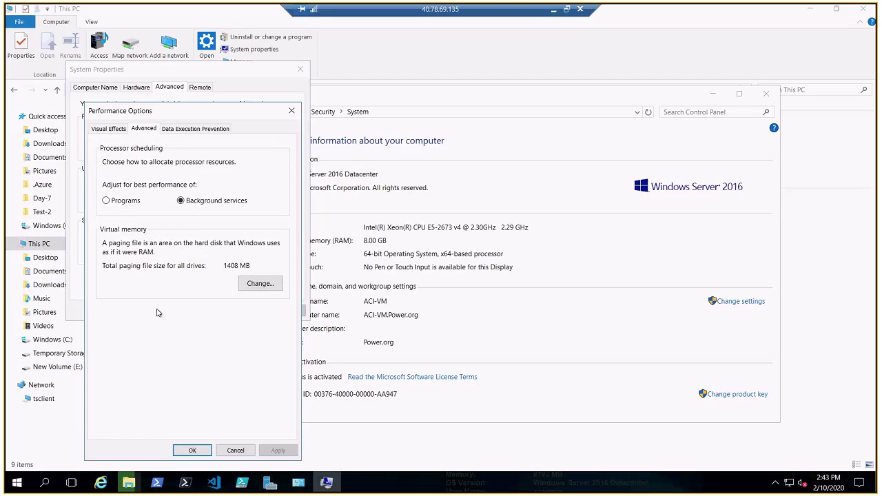
left_click(268, 284)
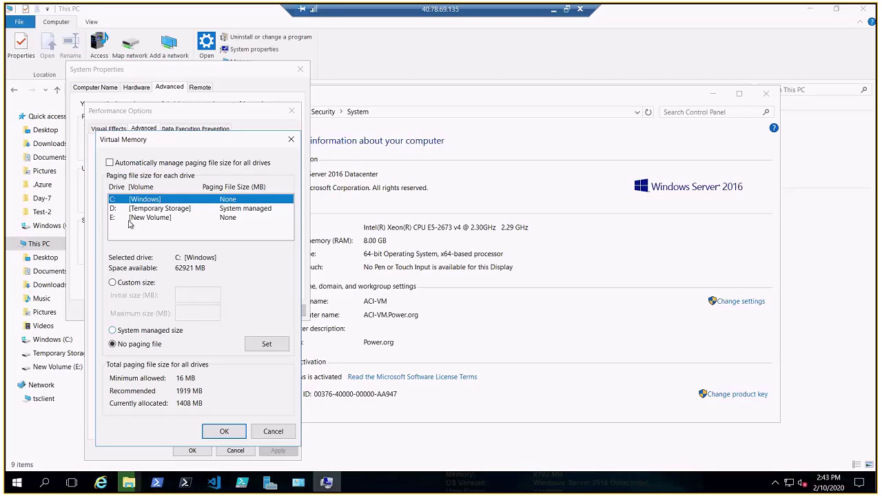
left_click(266, 345)
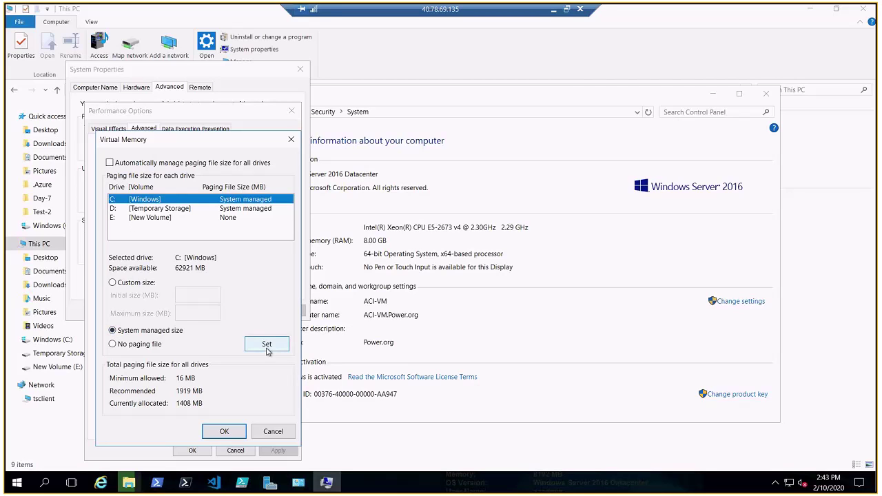
Set the D: Temporary Storage drive to no paging file
left_click(147, 211)
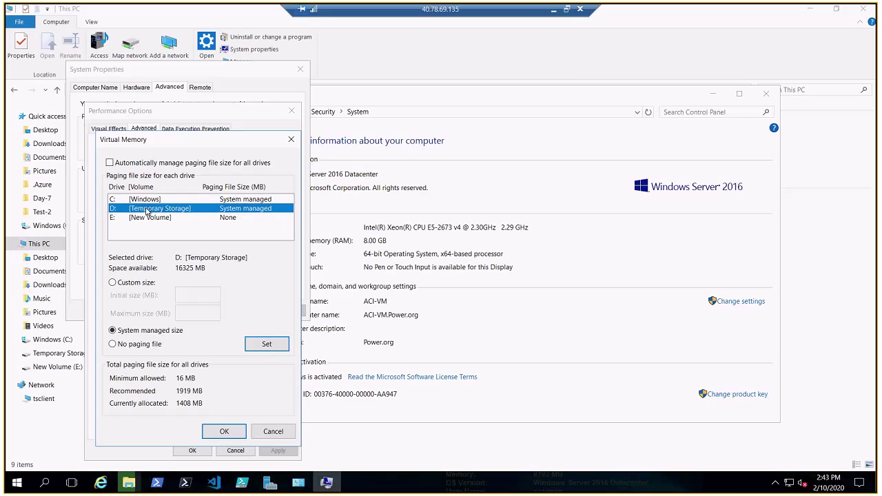
left_click(112, 344)
left_click(269, 351)
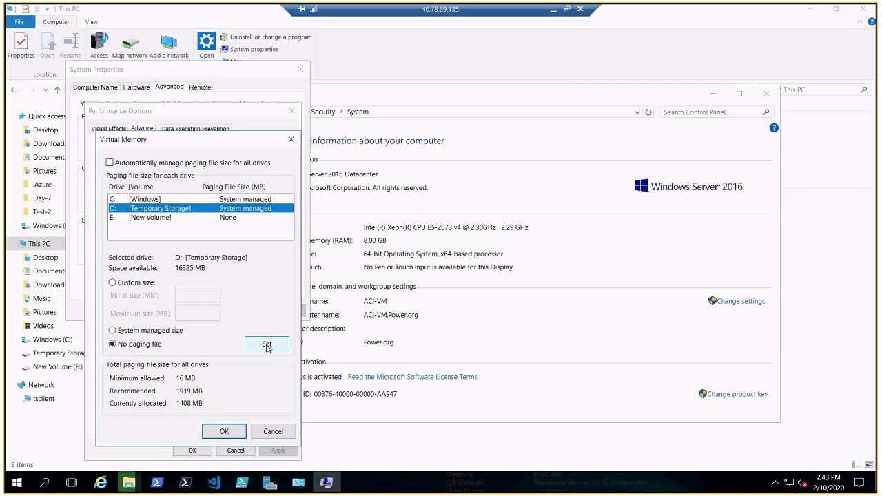
Accept the virtual memory and system property changes and restart the server immediately
left_click(224, 431)
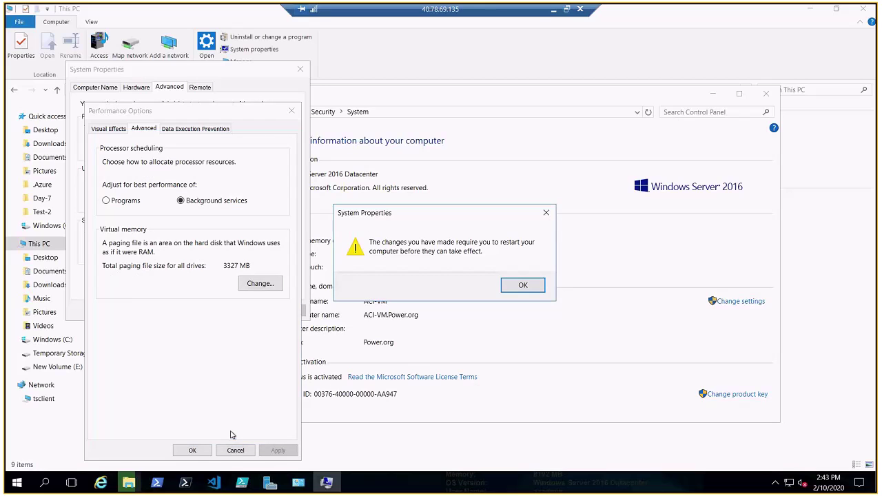
left_click(523, 285)
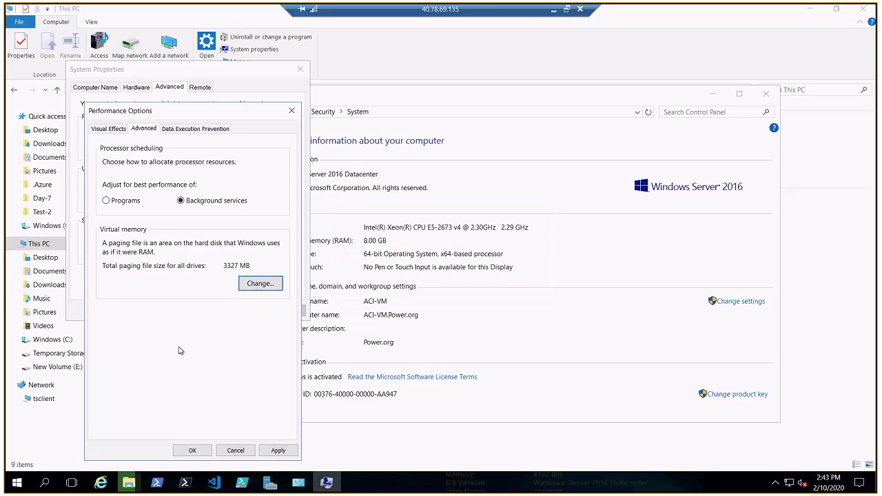
left_click(191, 452)
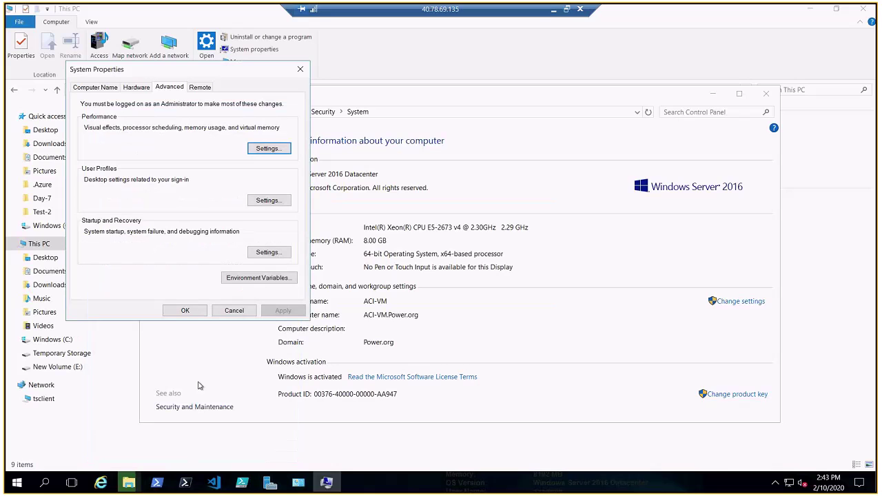
left_click(183, 311)
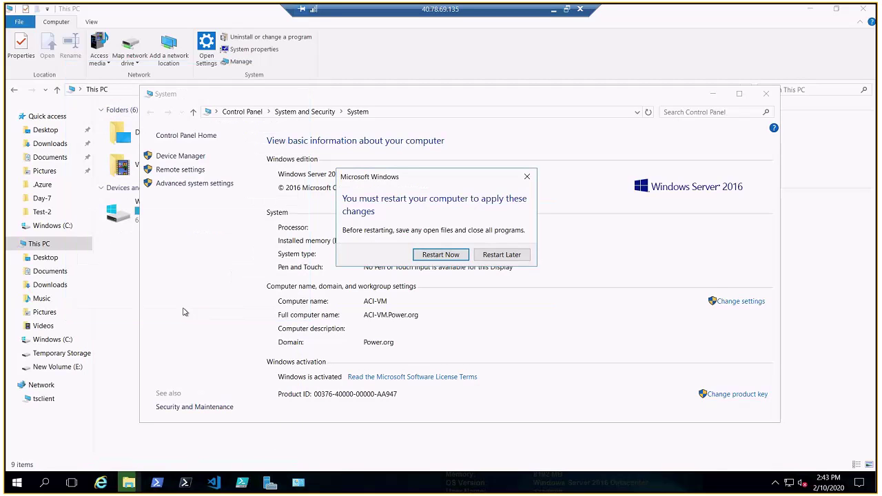
left_click(444, 255)
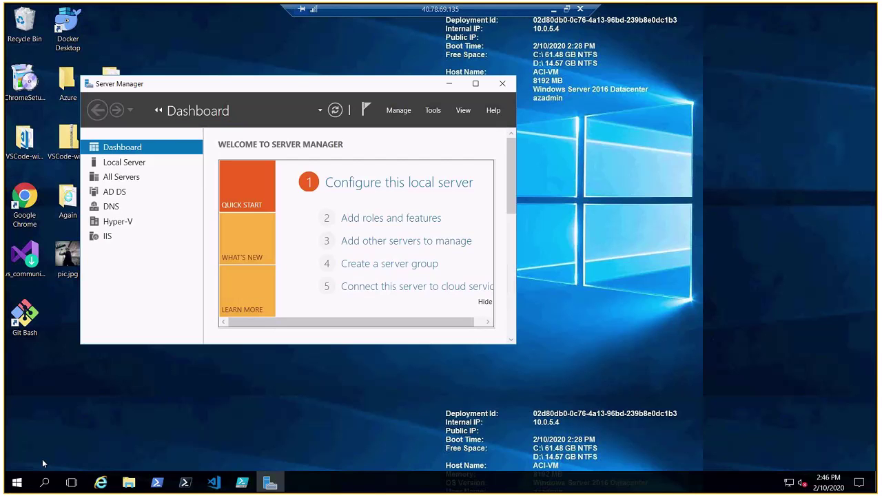
Open Disk Management on the restarted server and change the Temporary Storage (D:) volume's drive letter to O
left_click(17, 484)
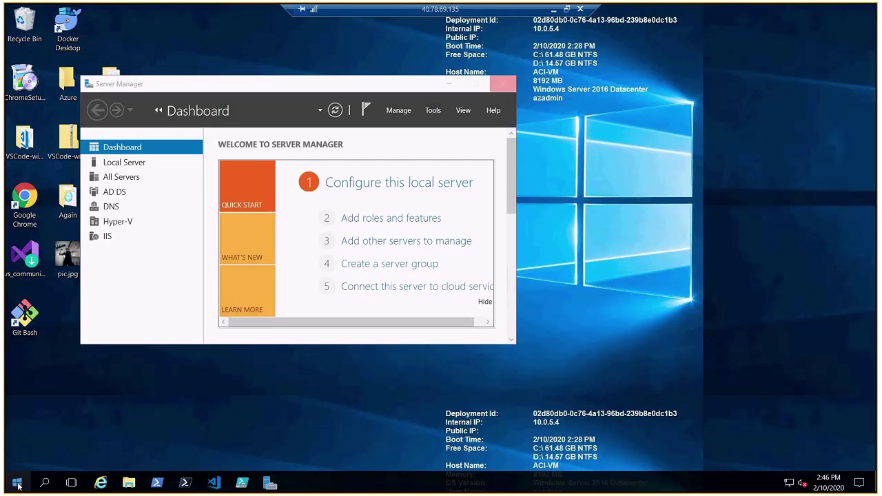
left_click(164, 207)
key("super+x")
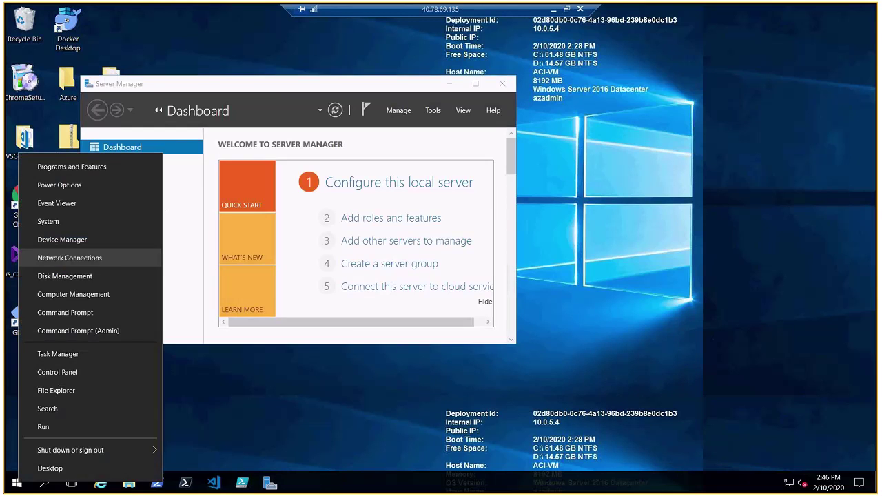
left_click(62, 280)
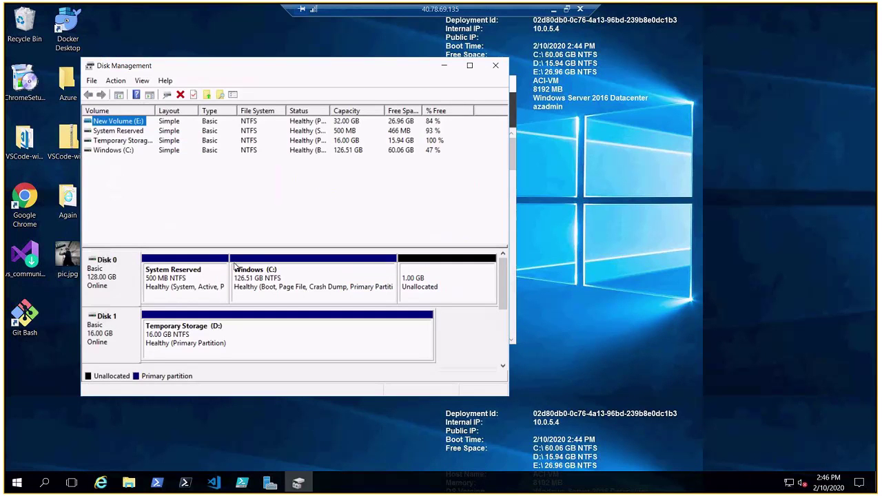
left_click(141, 141)
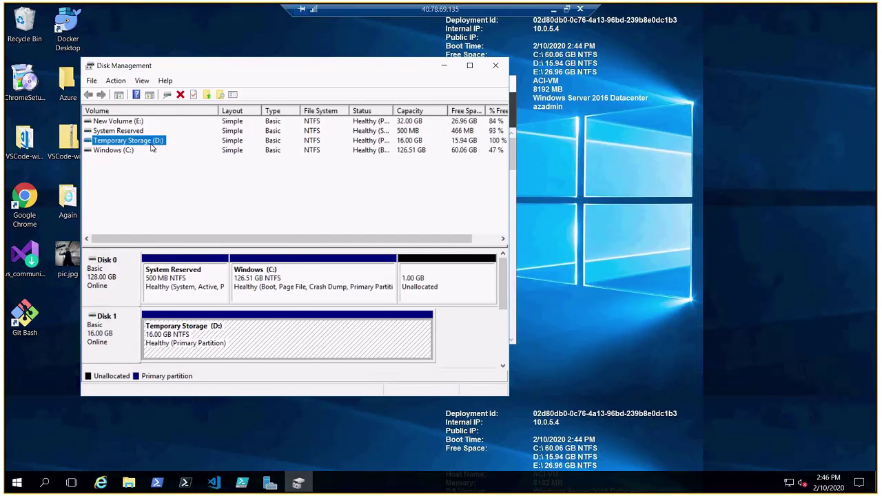
right_click(152, 146)
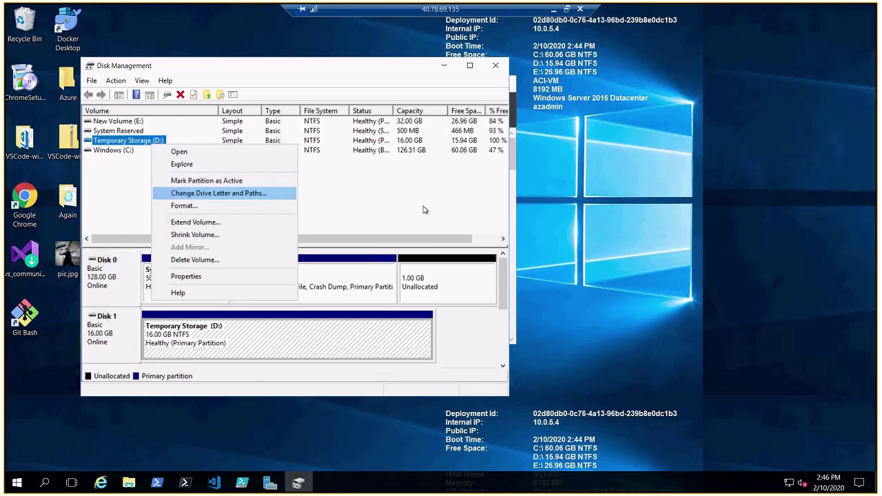
key("Return")
left_click(256, 262)
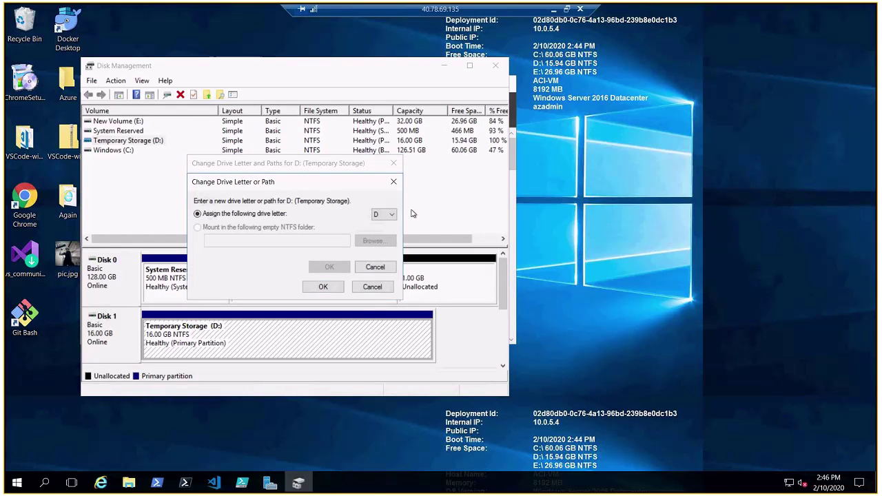
left_click(384, 214)
left_click(375, 314)
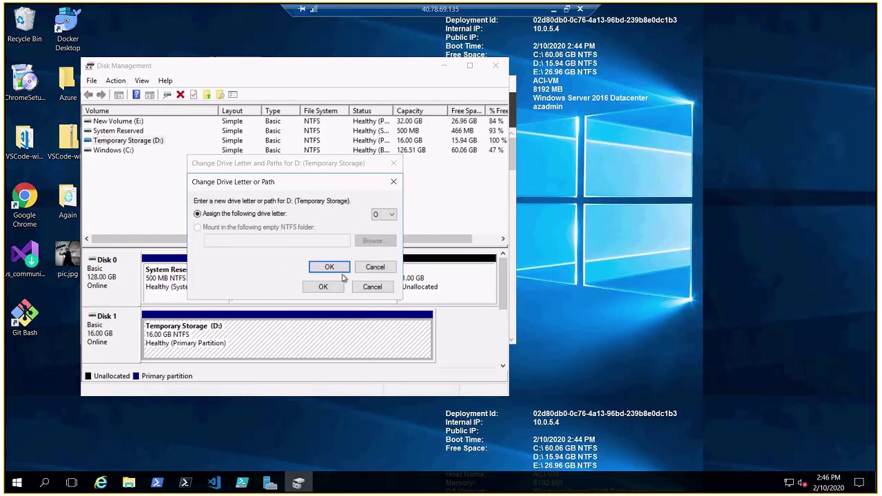
left_click(323, 287)
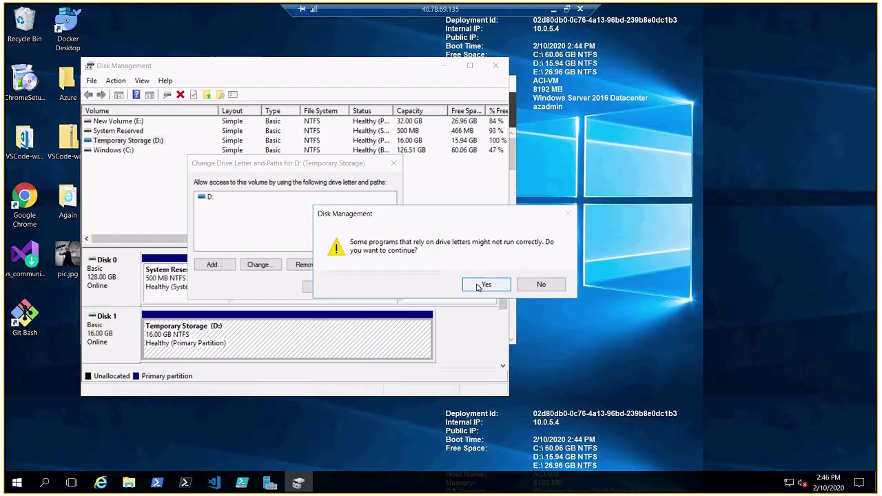
left_click(482, 284)
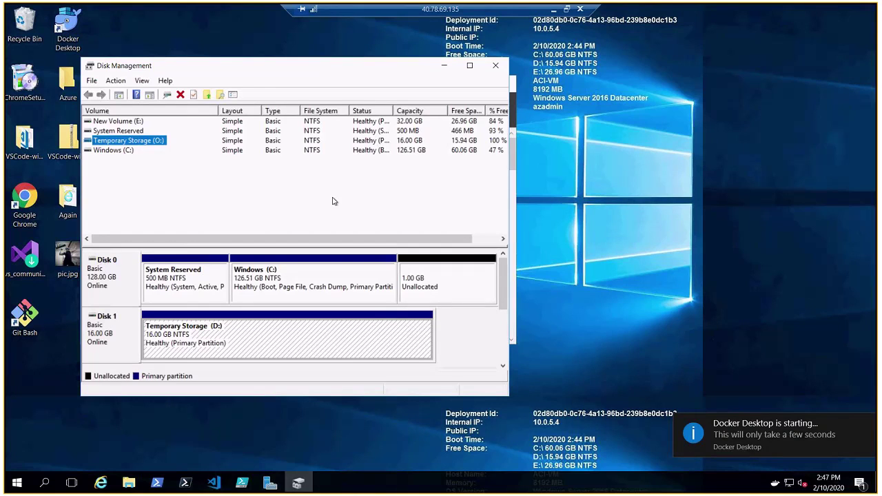
Change the drive letter of the 32 GB New Volume (E:) to D and accept the drive letter change warning
left_click(130, 122)
right_click(129, 122)
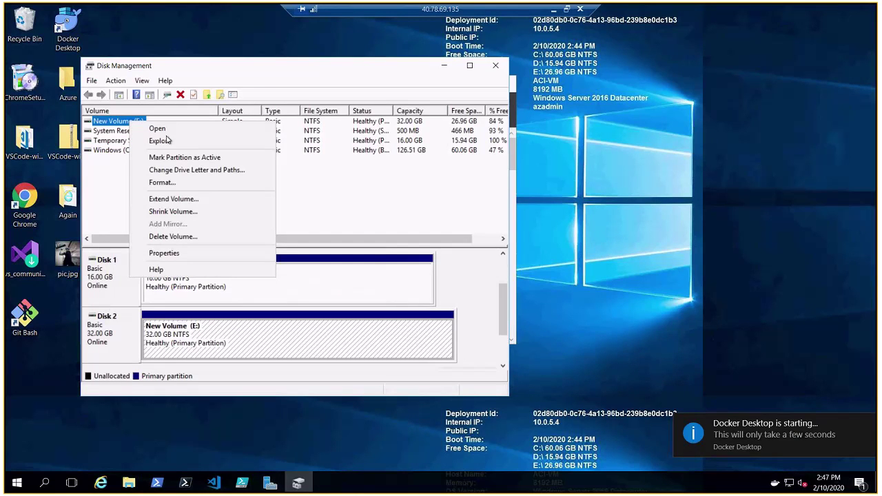
left_click(195, 171)
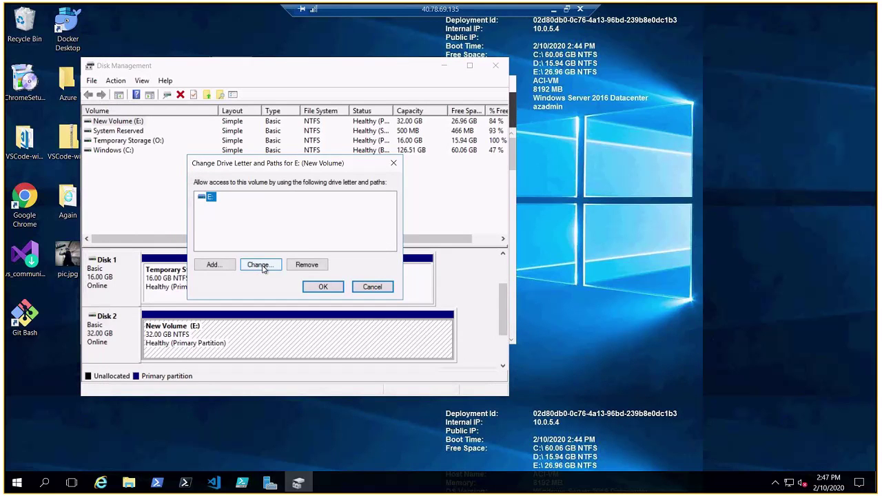
left_click(260, 266)
left_click(383, 215)
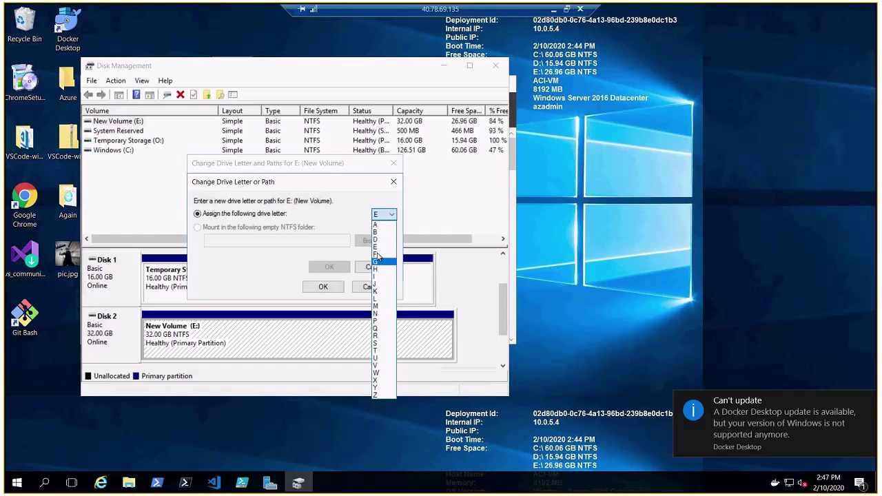
left_click(377, 240)
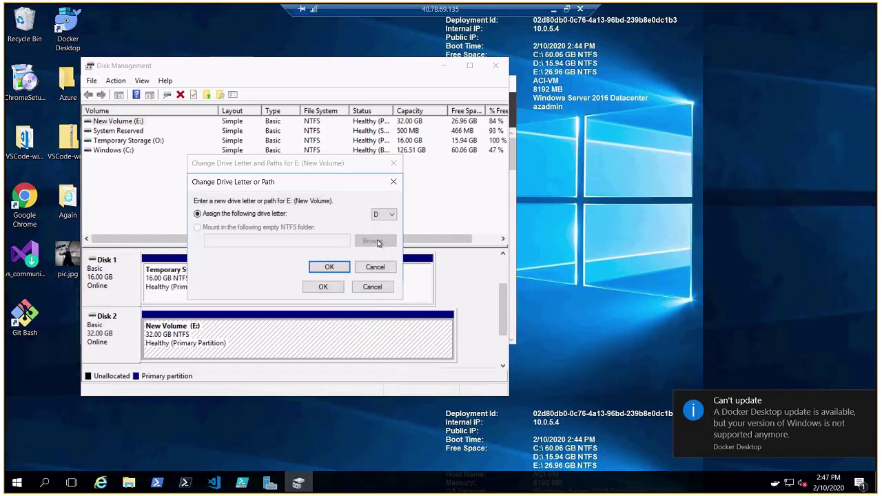
left_click(330, 268)
left_click(486, 284)
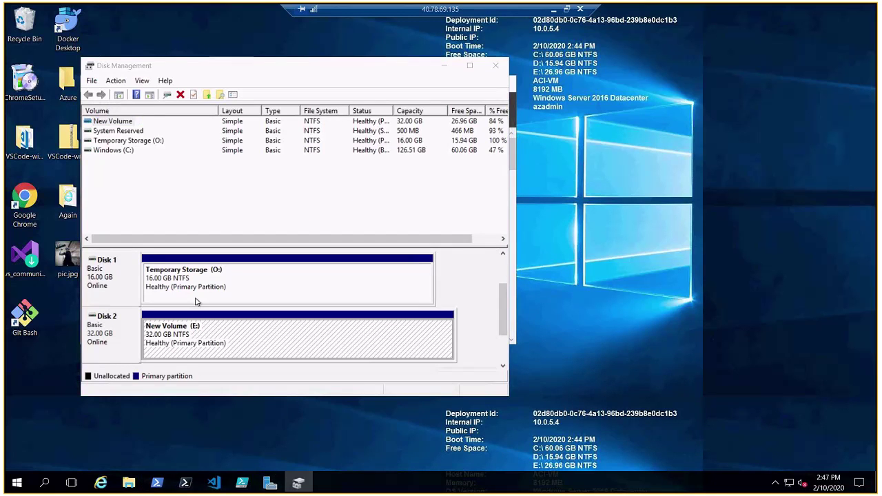
Open the server's virtual memory settings from the computer's properties and set the C: Windows drive to no paging file
left_click(129, 481)
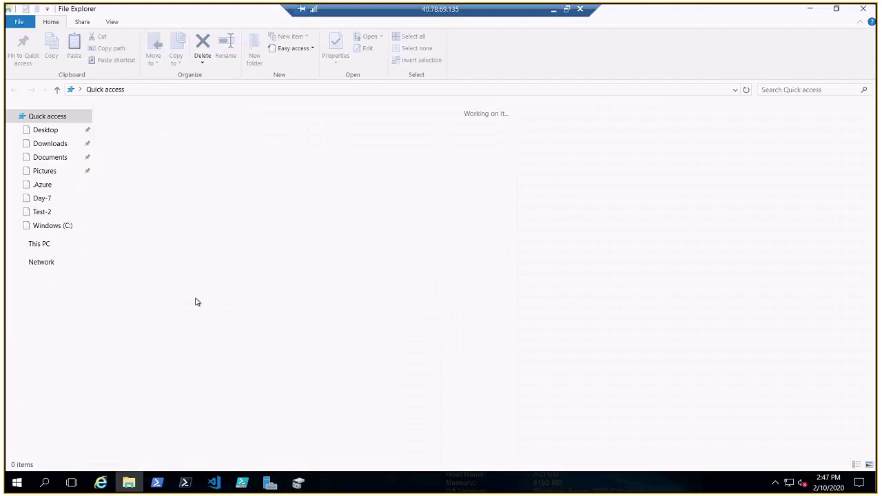
right_click(40, 245)
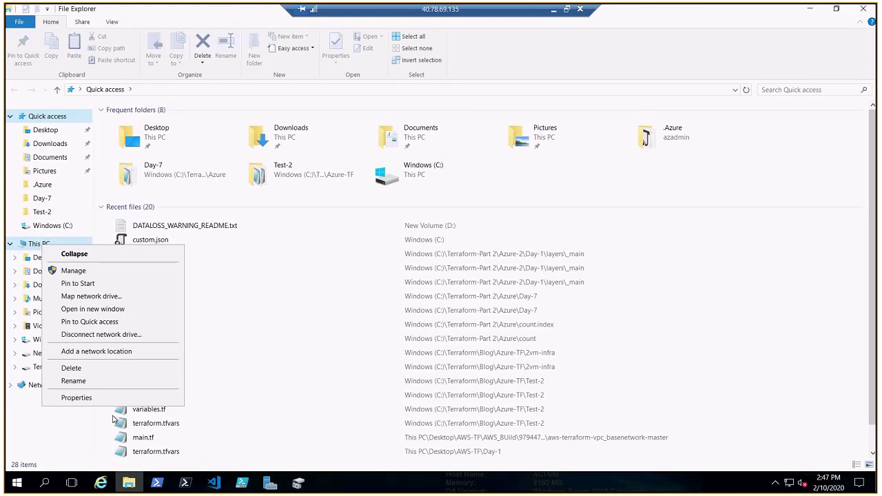
key("Return")
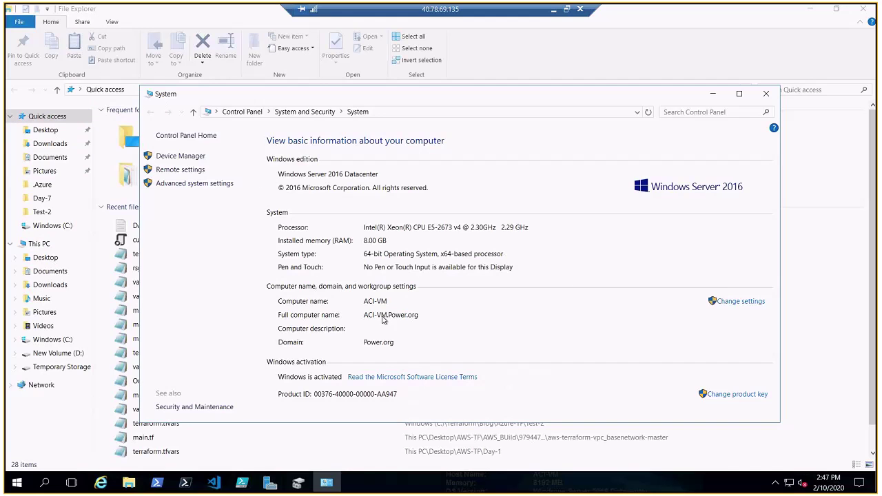
left_click(196, 183)
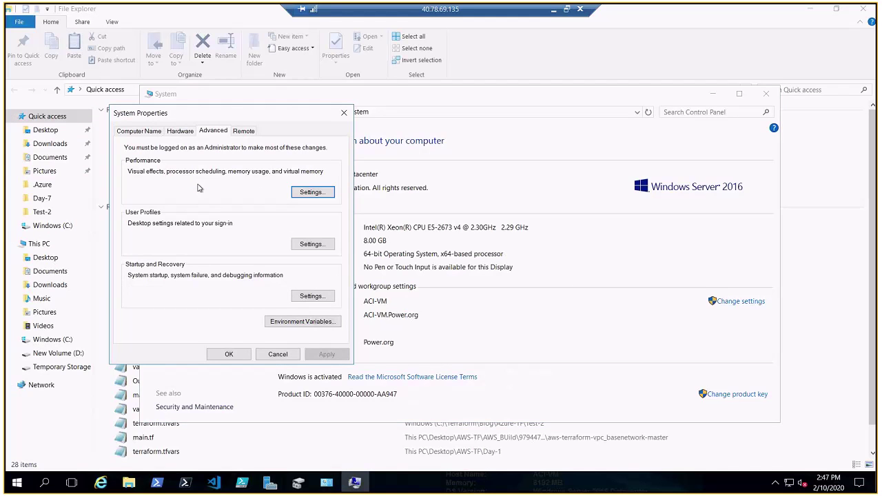
left_click(308, 195)
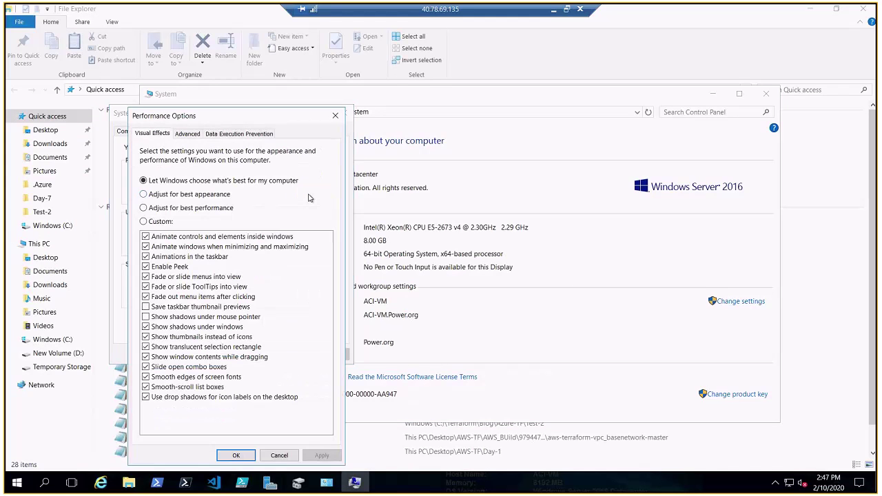
left_click(188, 136)
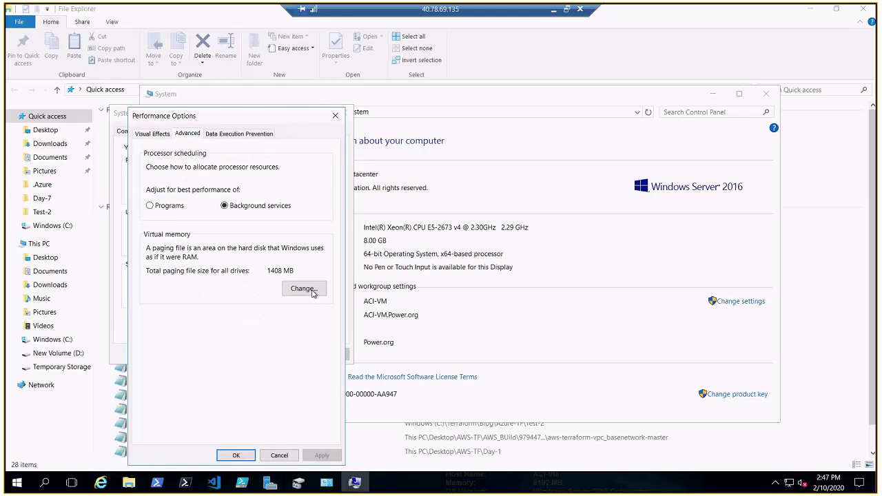
left_click(309, 294)
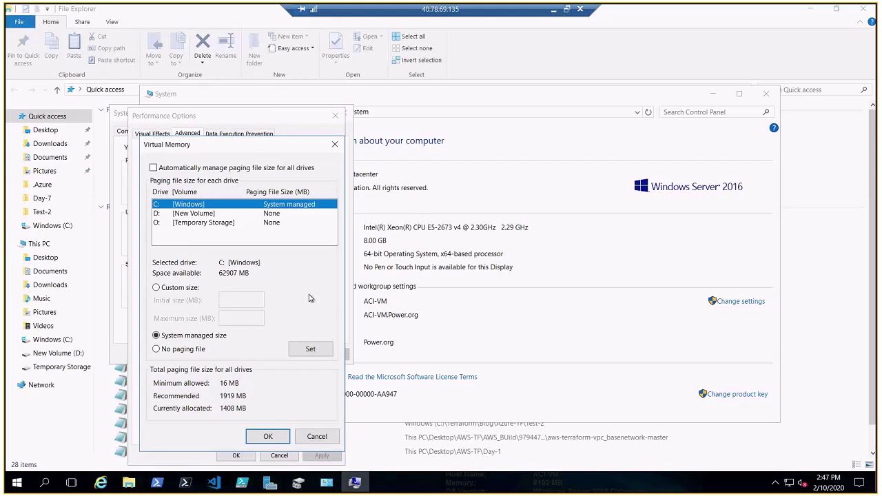
left_click(158, 350)
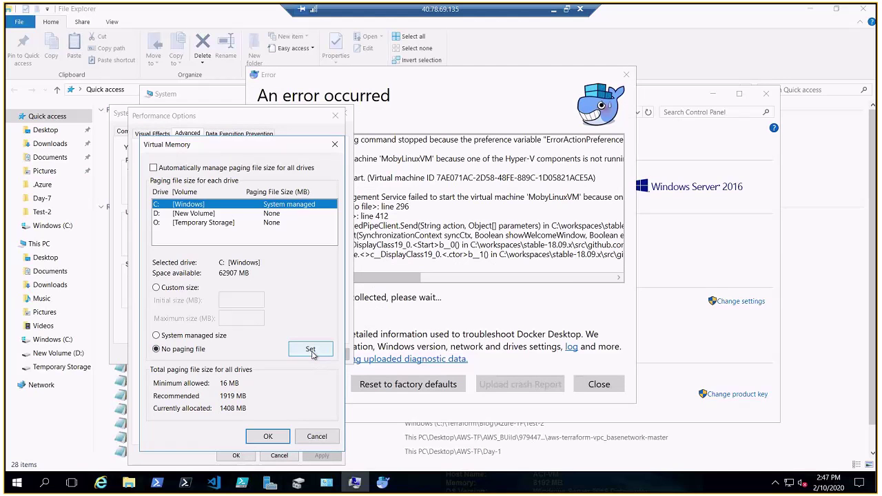
left_click(310, 348)
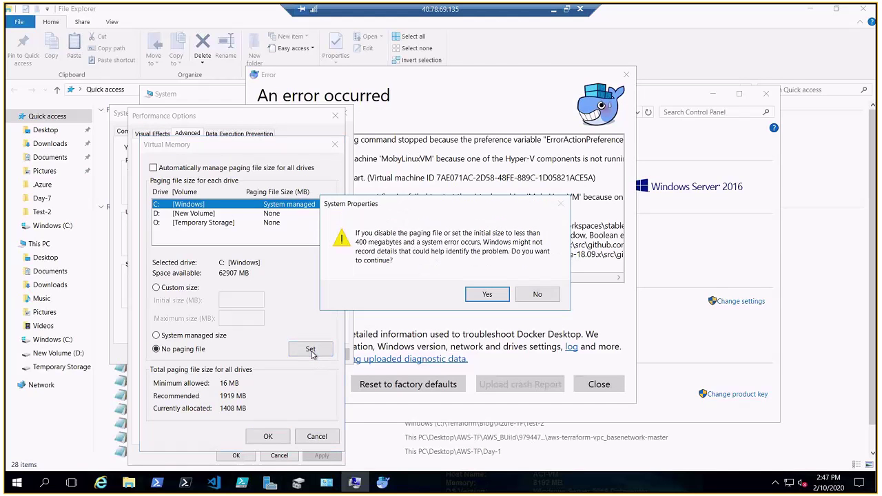
left_click(487, 295)
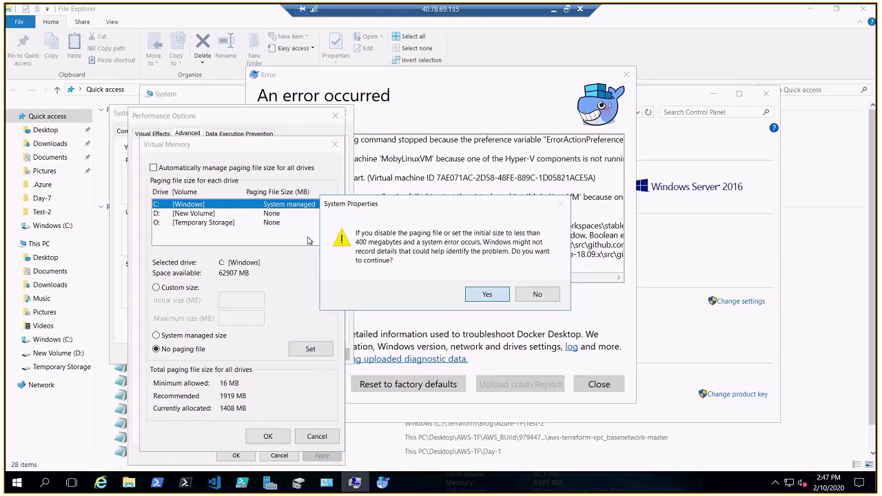
Give the O: Temporary Storage drive a system managed paging file
left_click(195, 224)
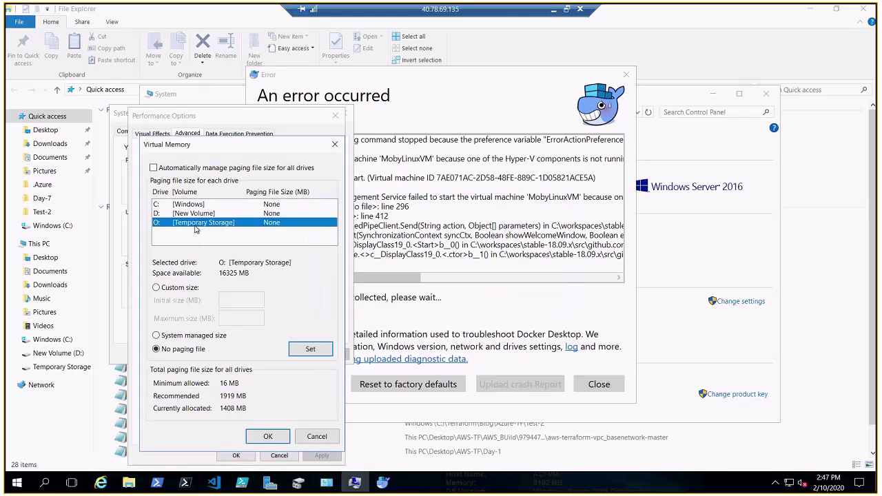
left_click(156, 336)
left_click(310, 350)
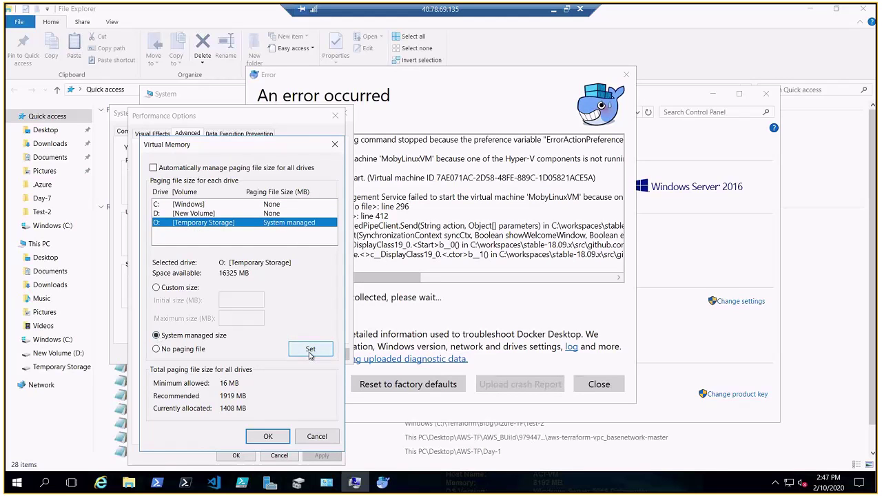
Apply the new paging file configuration, accept the performance and system property dialogs, and restart the server now
left_click(268, 436)
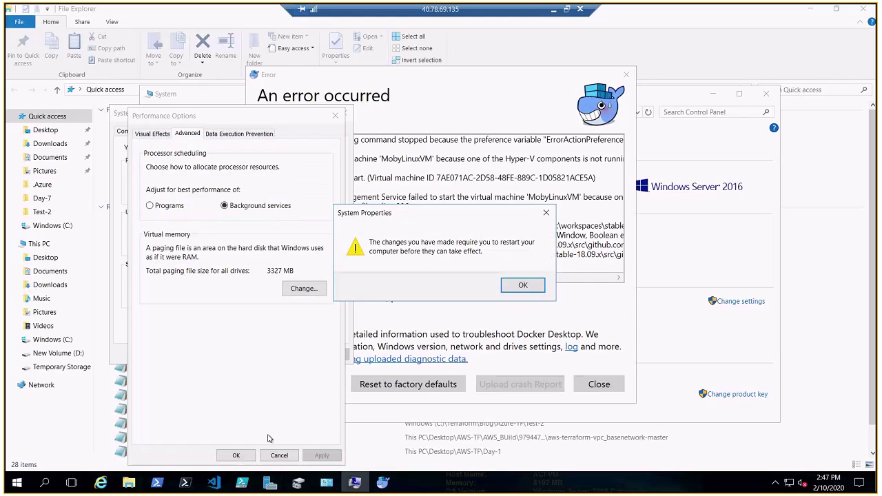
left_click(521, 286)
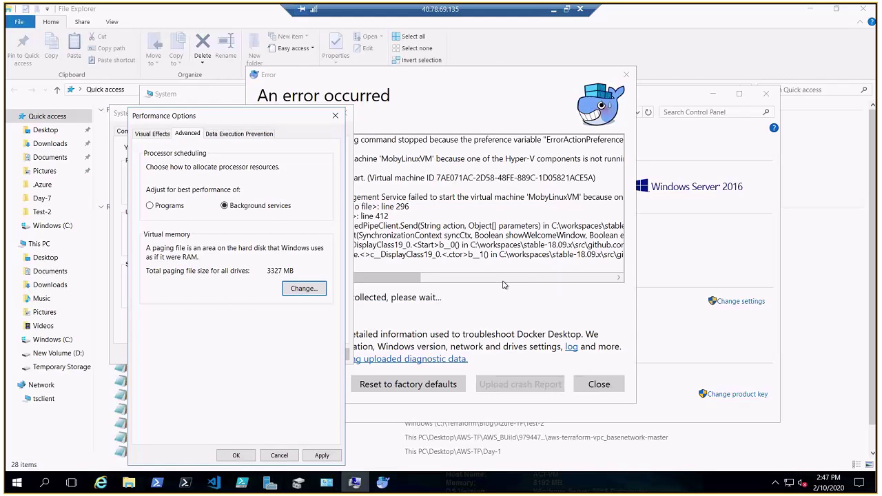
left_click(237, 455)
left_click(229, 354)
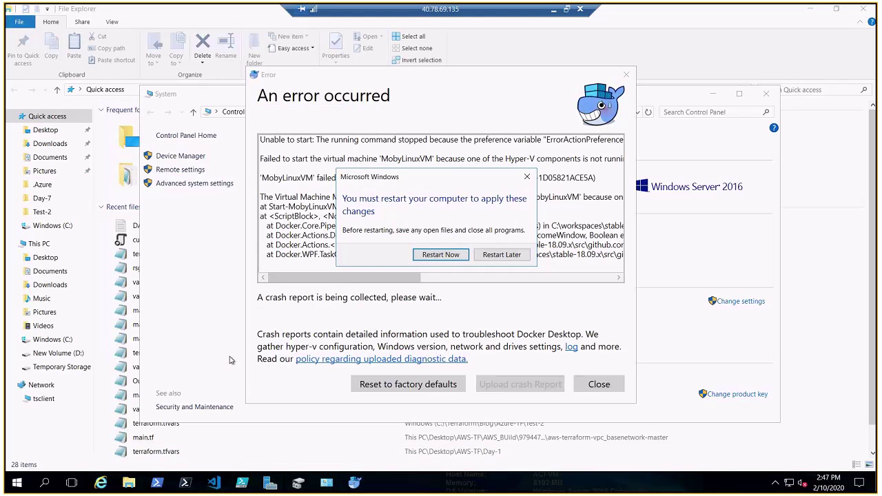
left_click(434, 257)
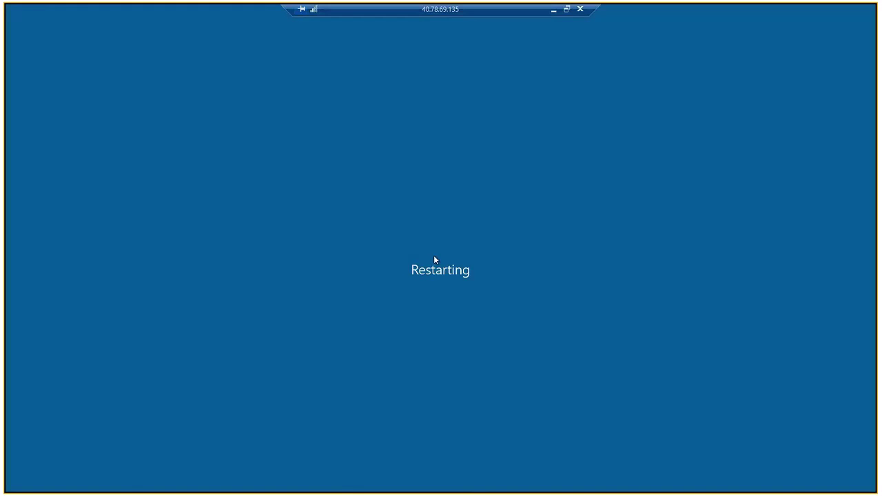